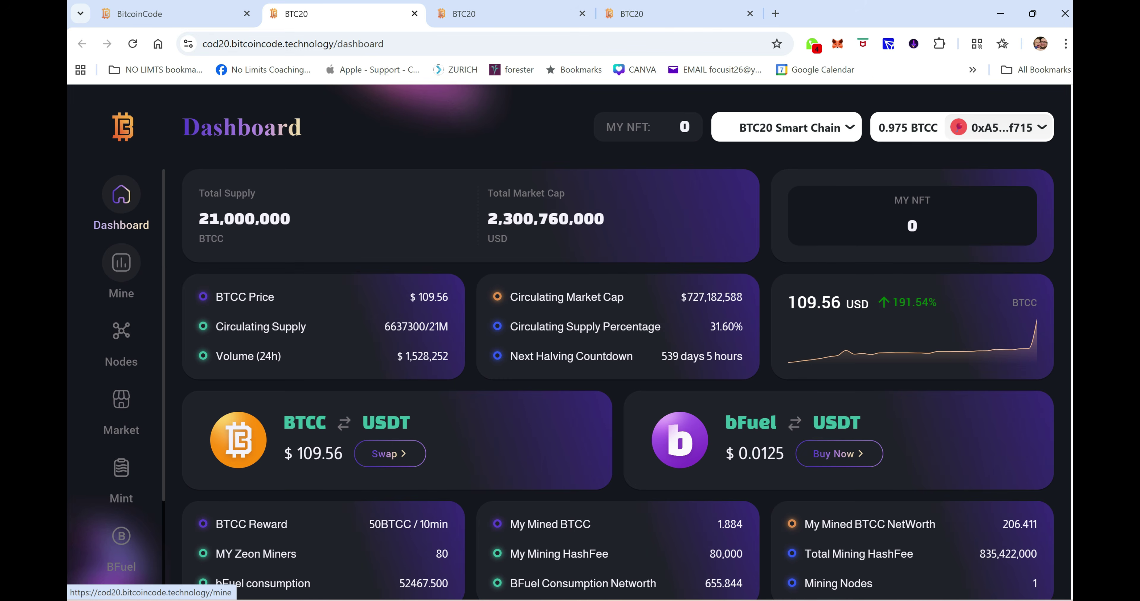
Step: Open the Mine page and look over the GT-1X miners staked in the node
click(121, 270)
scroll(618, 385, down, 10)
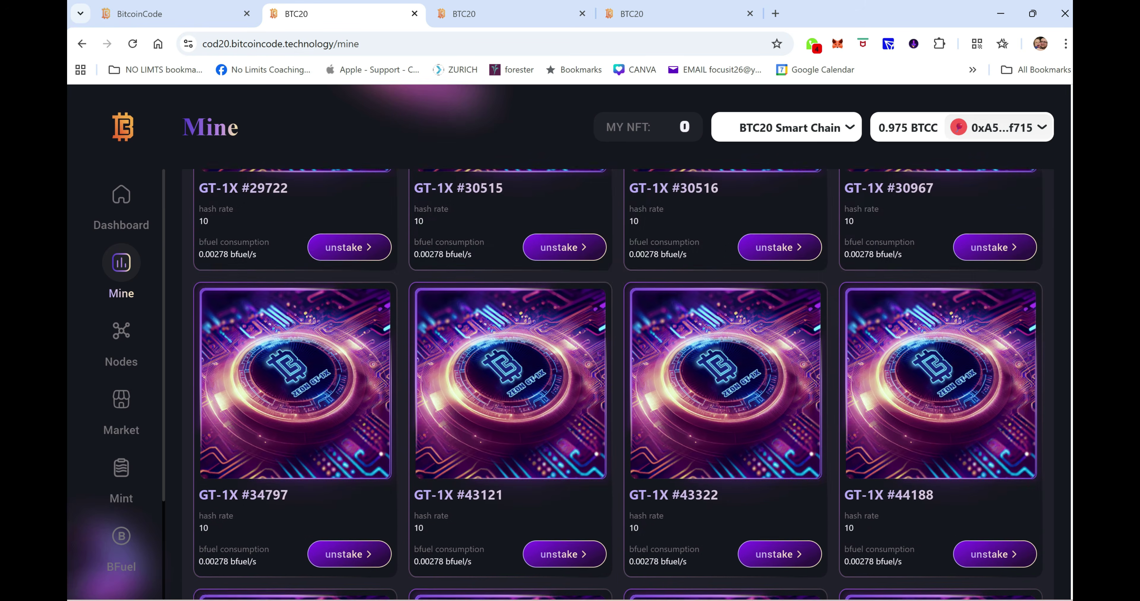
scroll(617, 385, up, 5)
scroll(618, 384, up, 5)
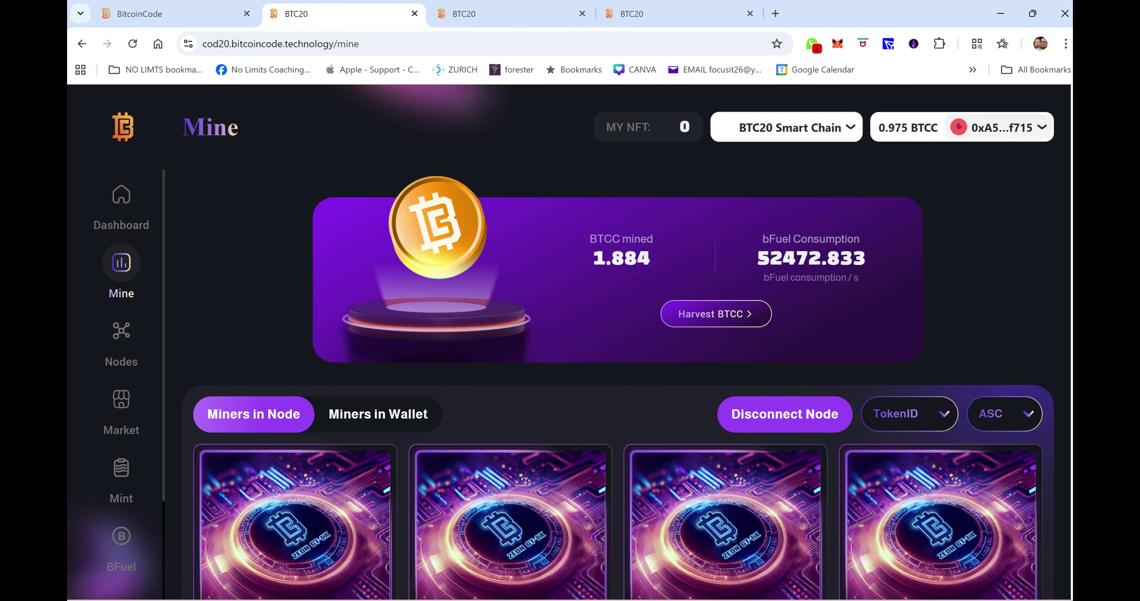
Step: Add a new account to Wallet 1 in the MetaMask extension
click(837, 43)
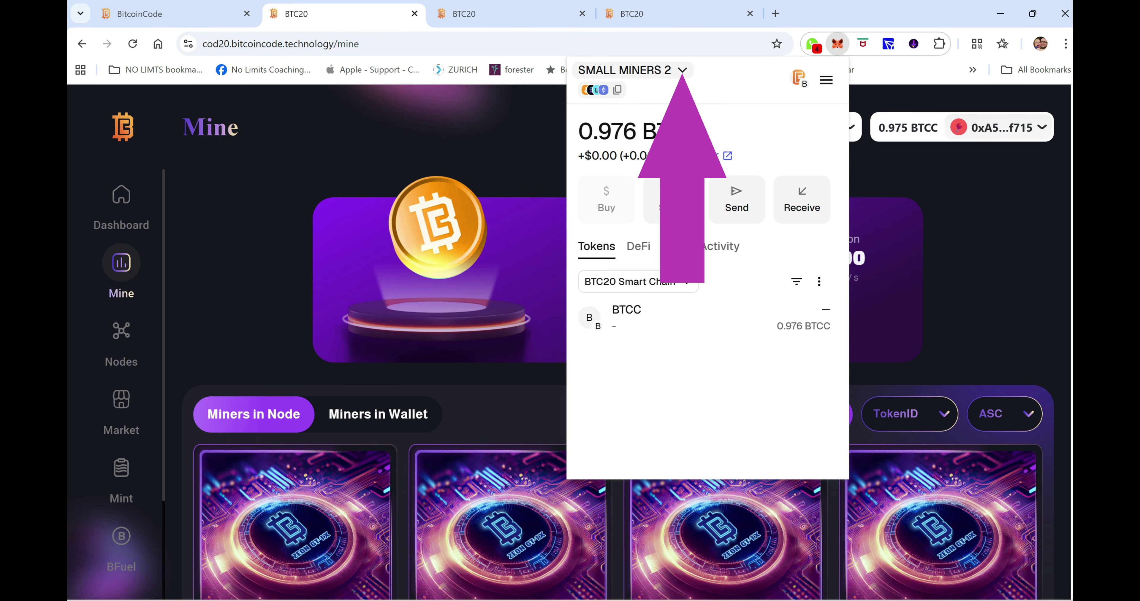
click(681, 70)
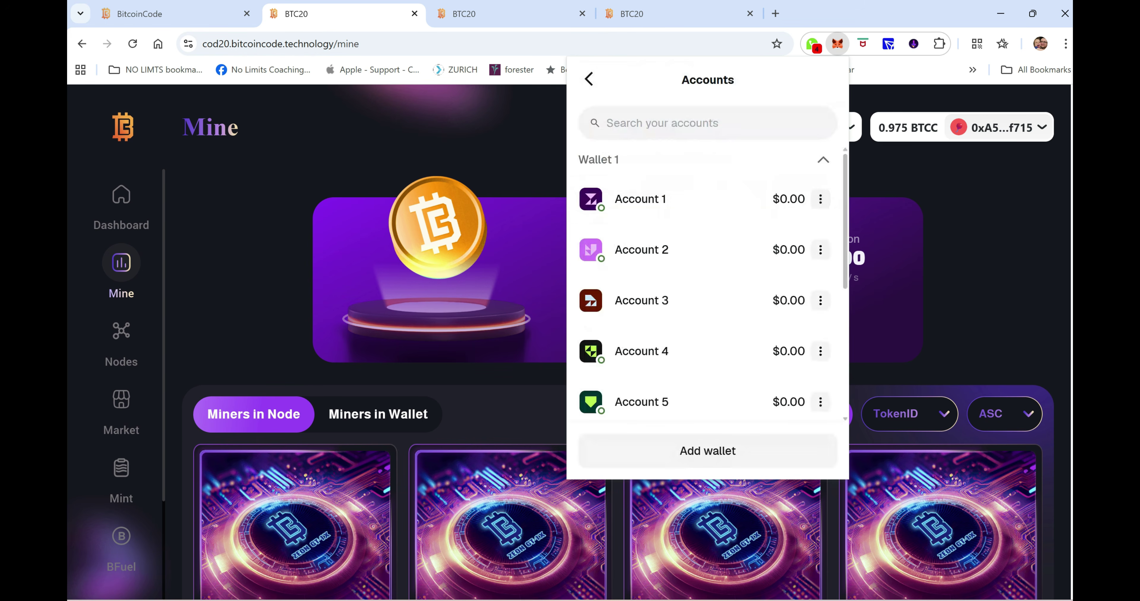
scroll(707, 230, down, 20)
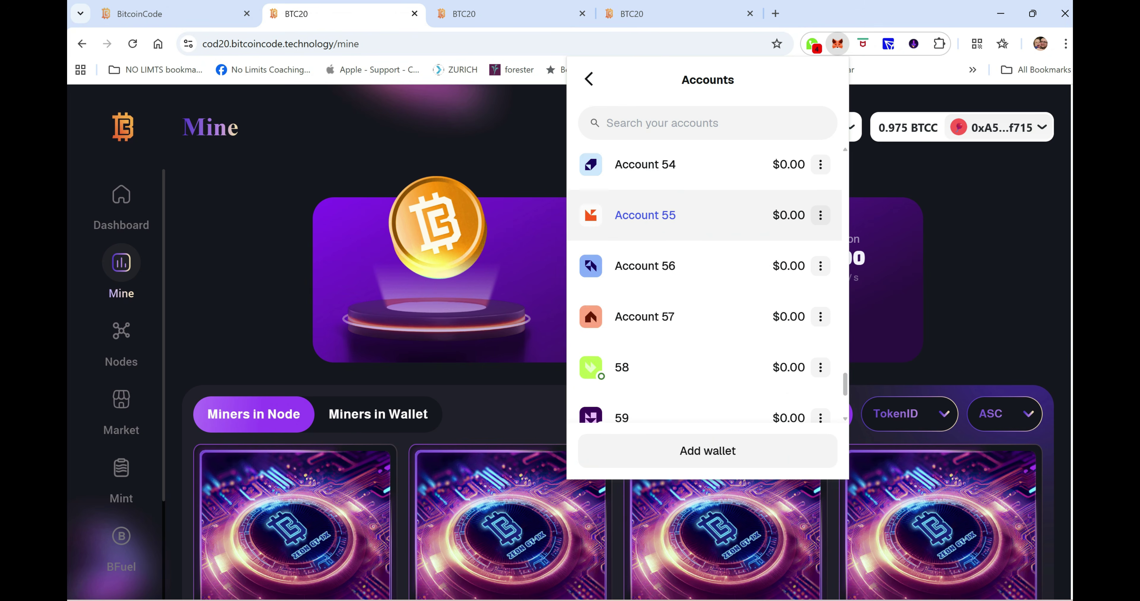
scroll(707, 266, down, 15)
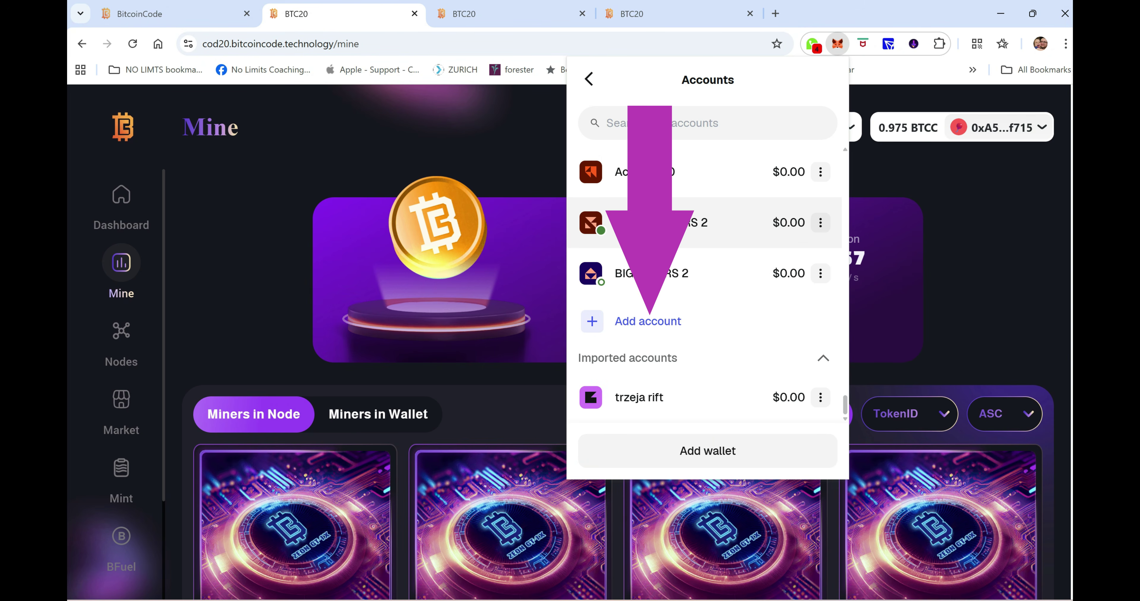
click(647, 321)
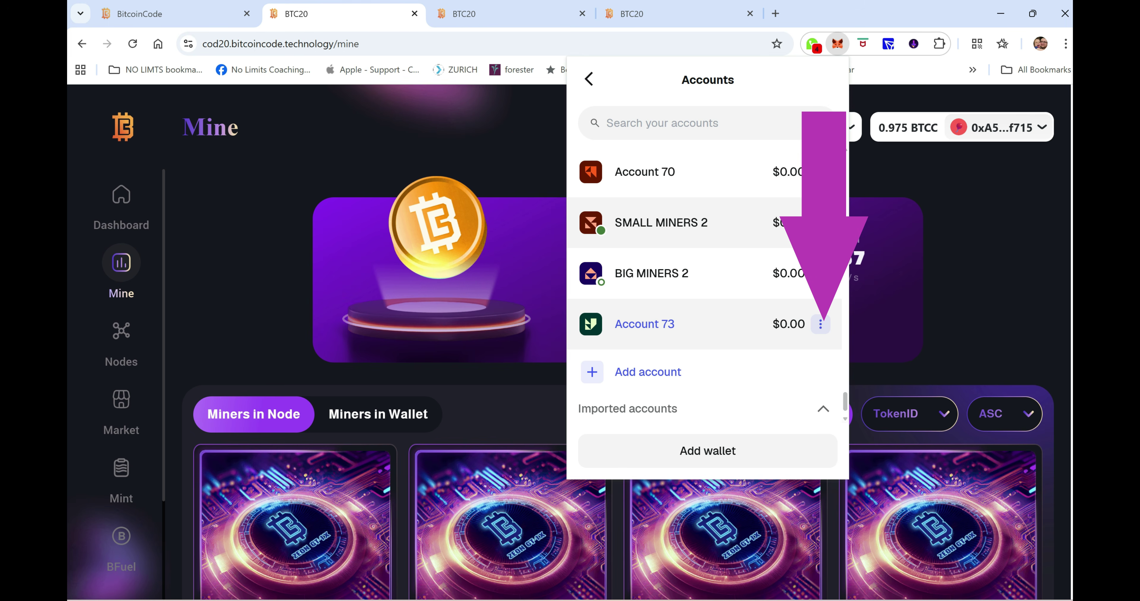
Step: Rename the newly added wallet account as "small miners3"
click(820, 324)
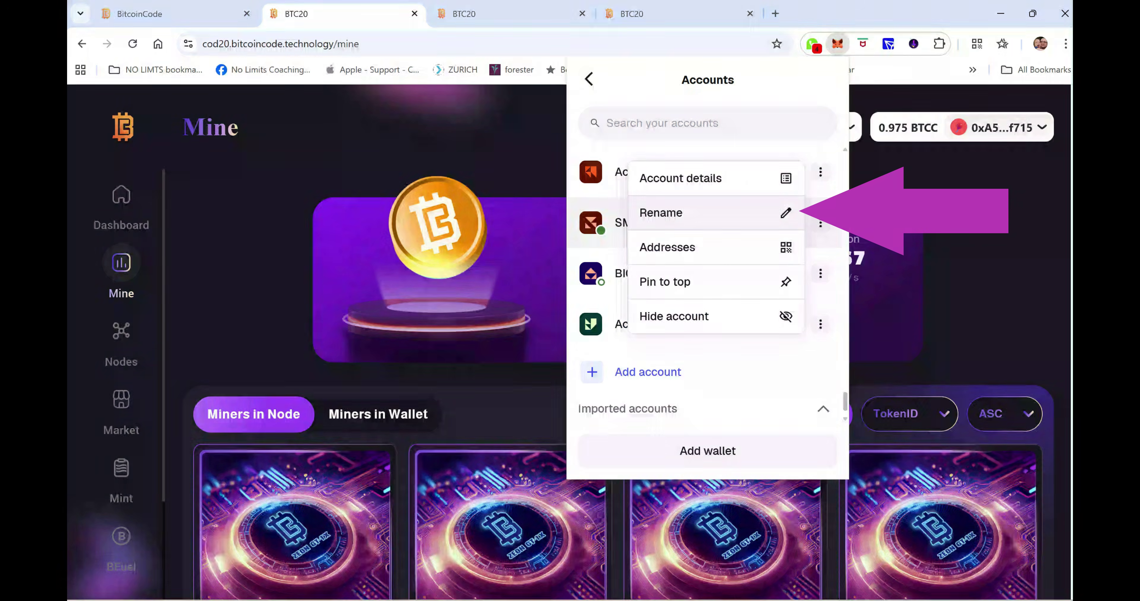
click(661, 212)
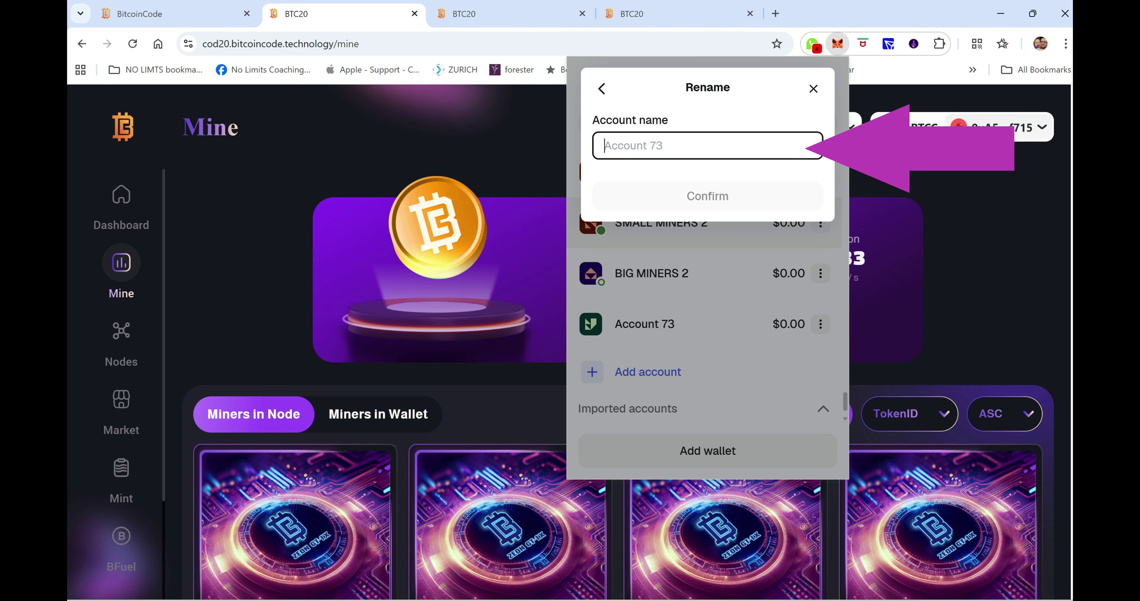
text(small mine)
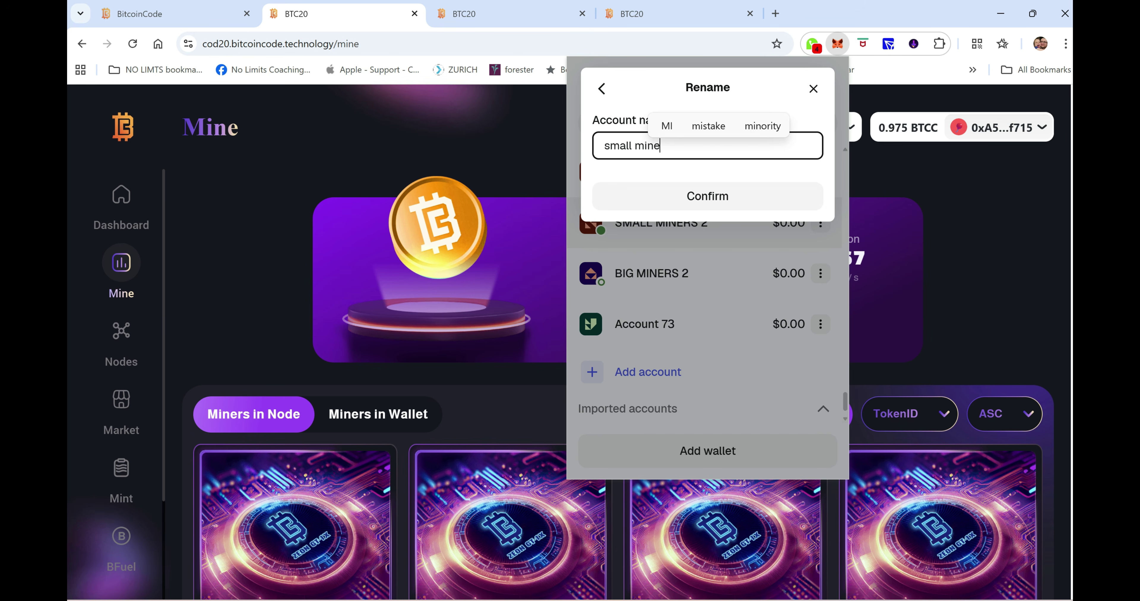
text(rs3)
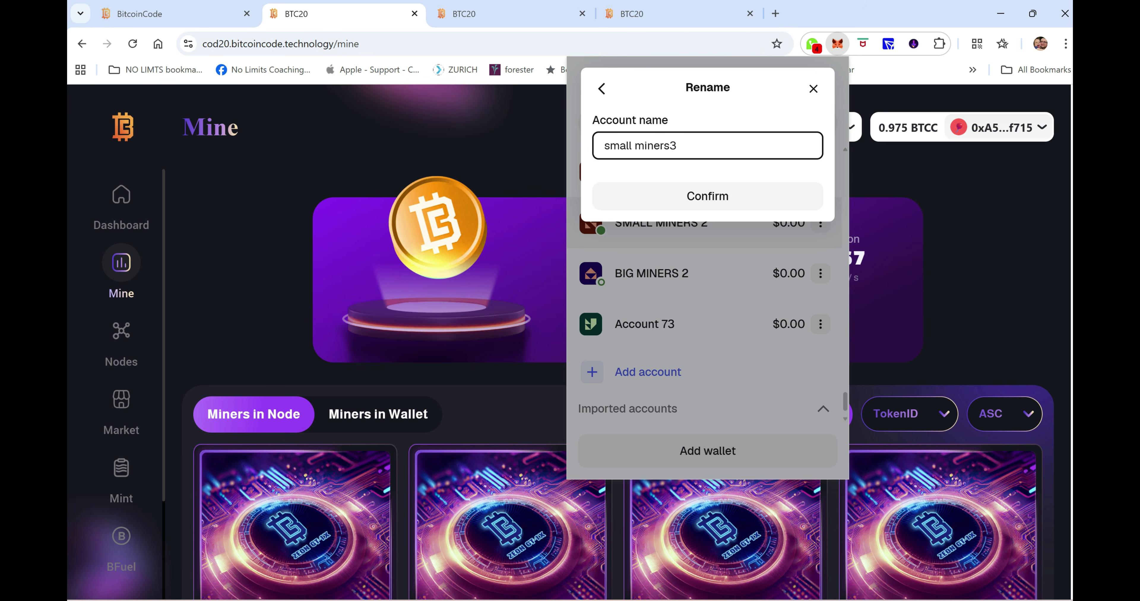
key(Return)
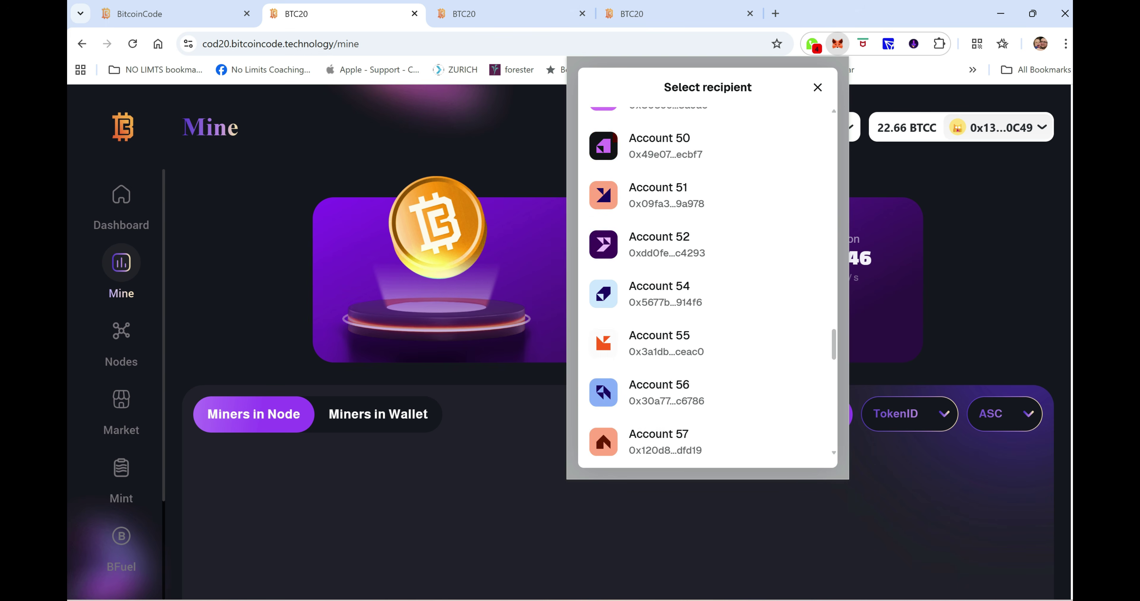
Step: Choose small miners3 as the recipient and send 0.25 BTCC to it from Account 1
scroll(703, 283, down, 10)
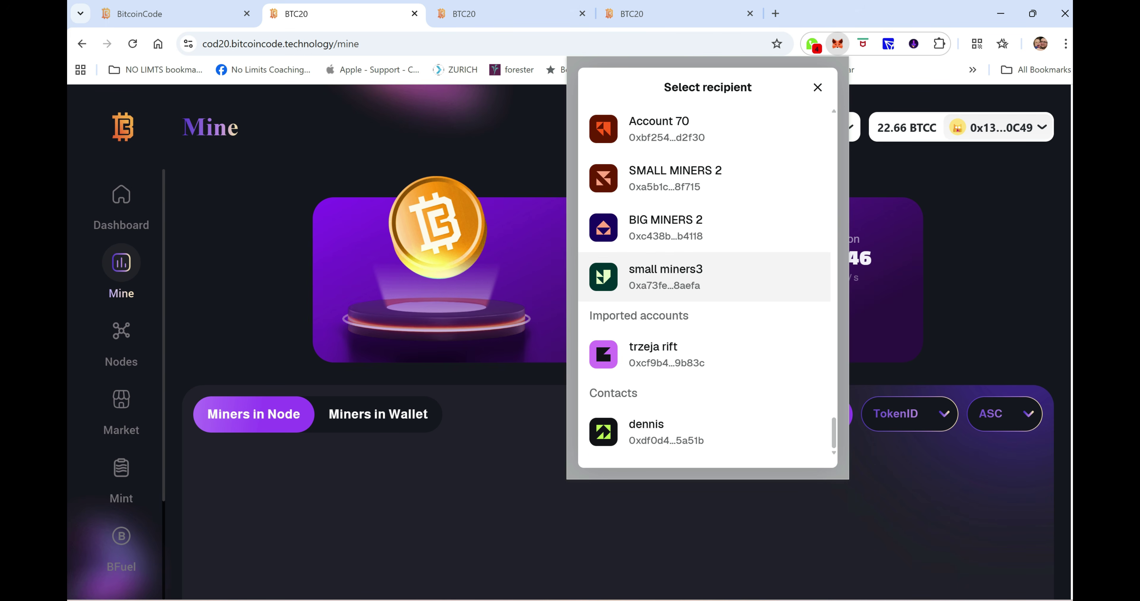
click(704, 277)
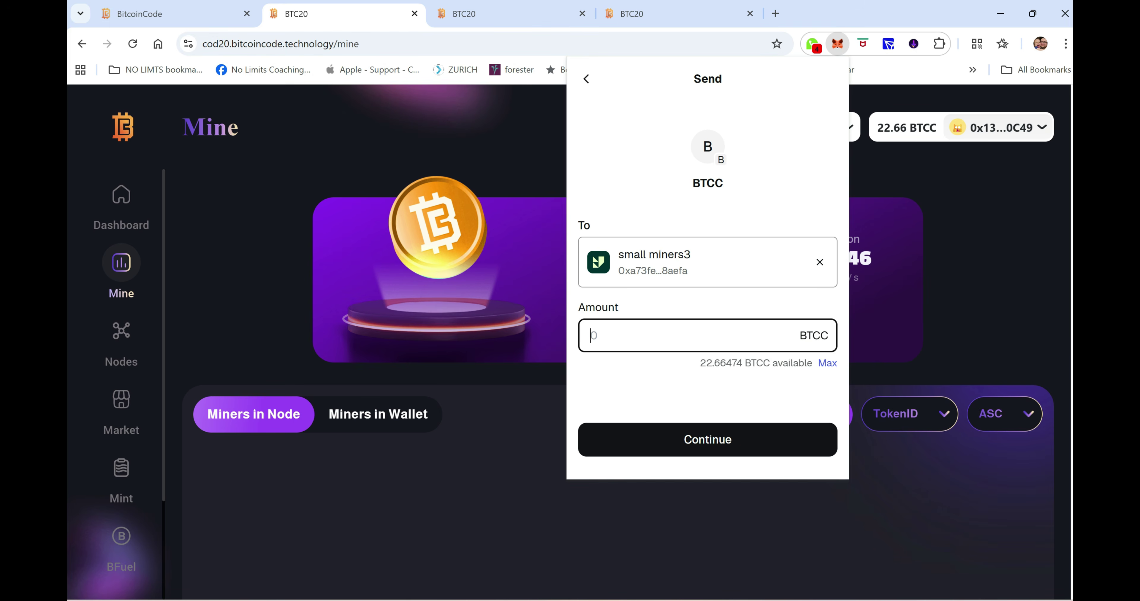
text(0.25)
click(708, 440)
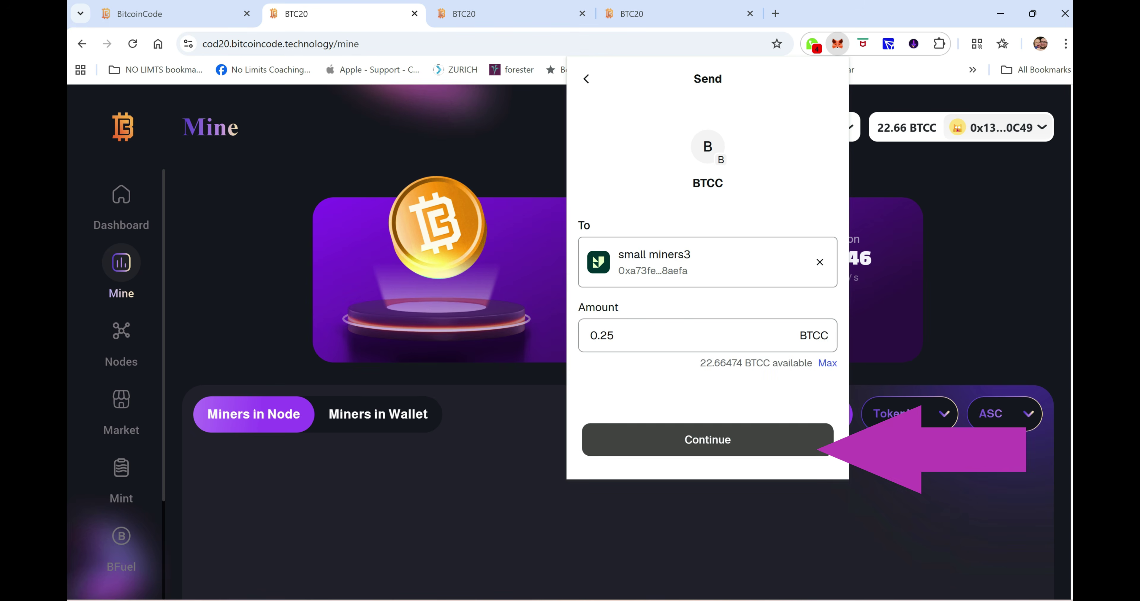
click(774, 450)
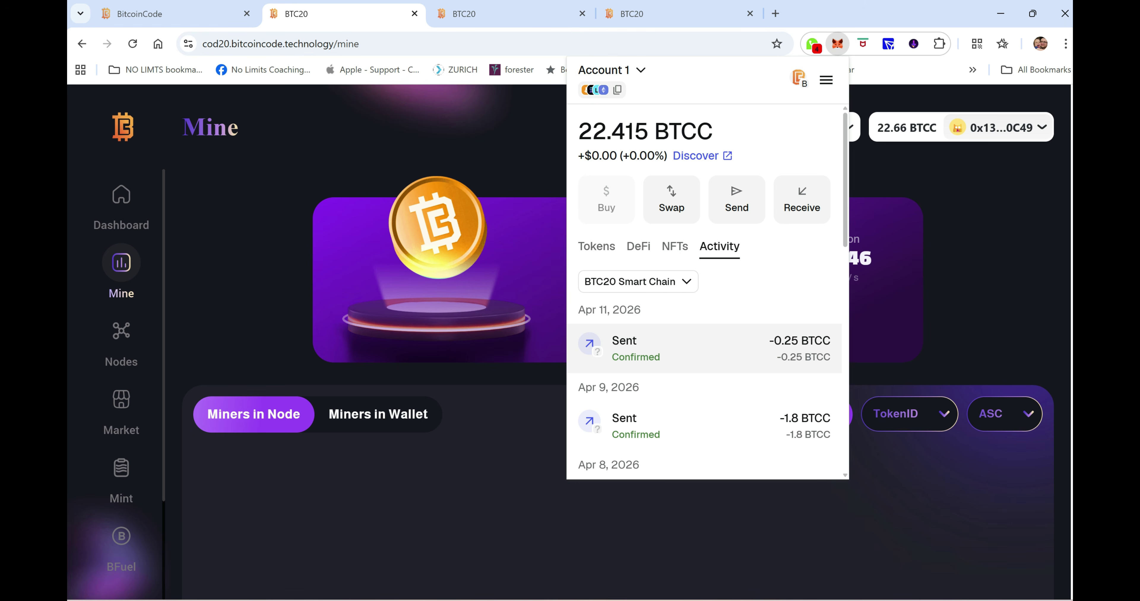
Step: Switch the active MetaMask account to small miners3 and close the wallet
click(612, 70)
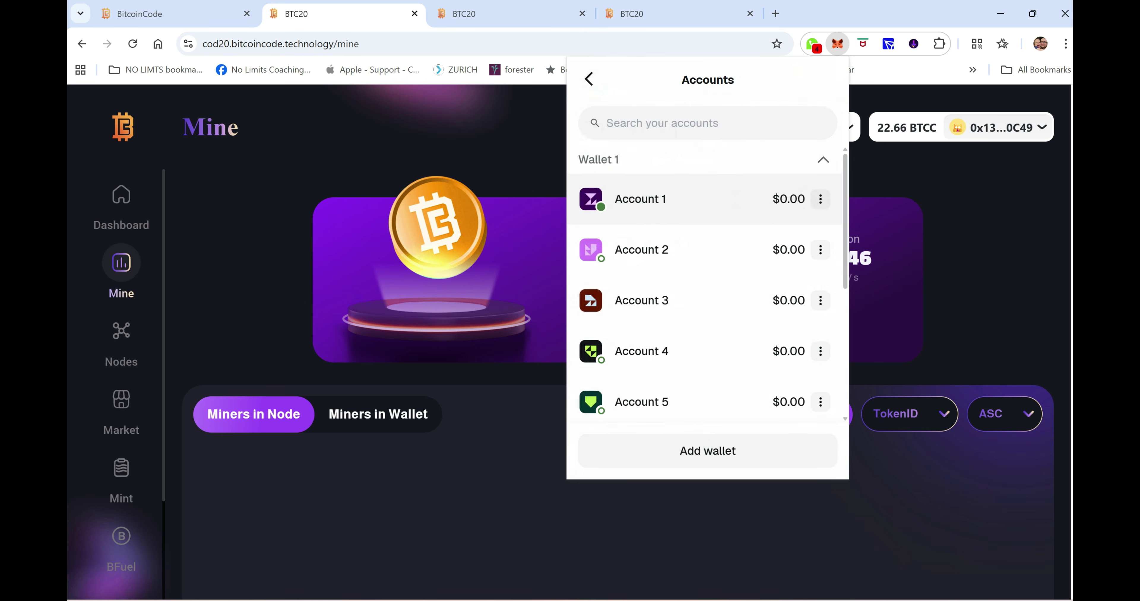
scroll(704, 252, down, 20)
scroll(703, 252, down, 5)
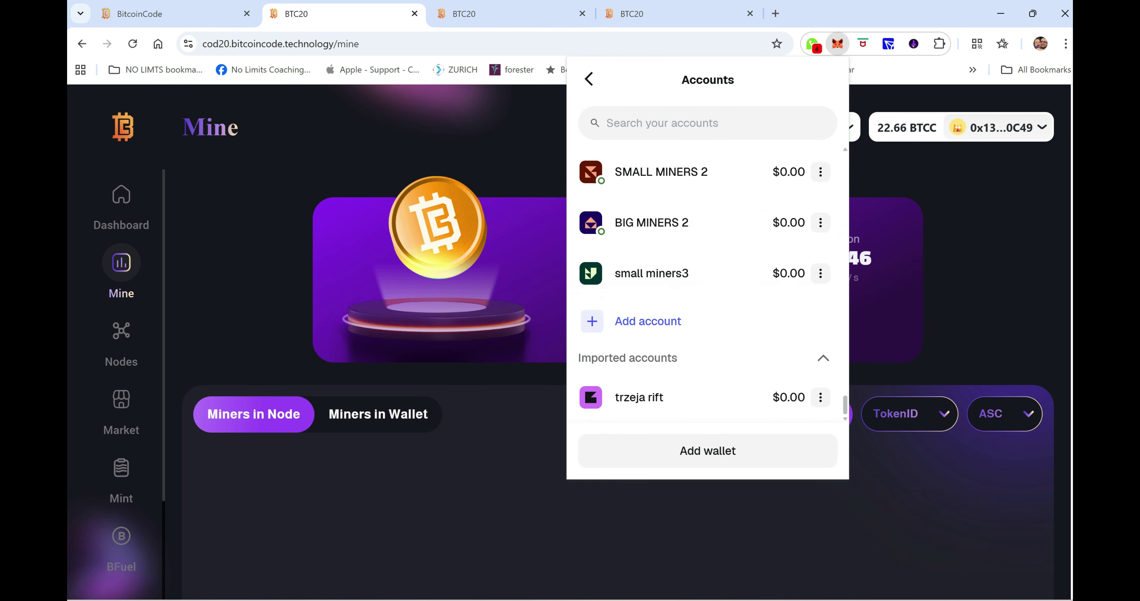
click(646, 272)
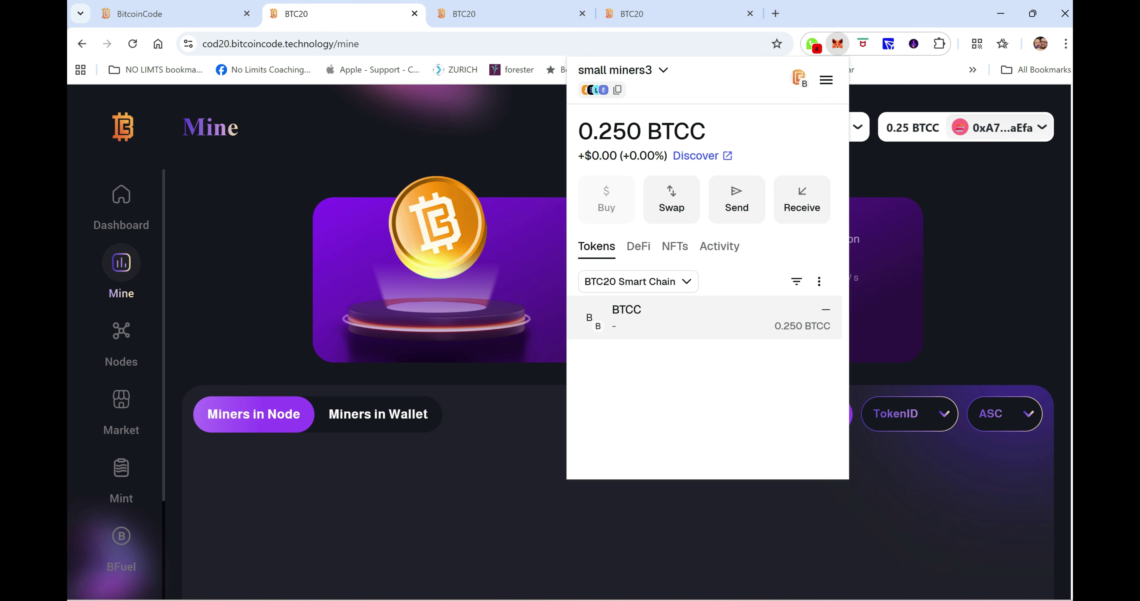
click(836, 44)
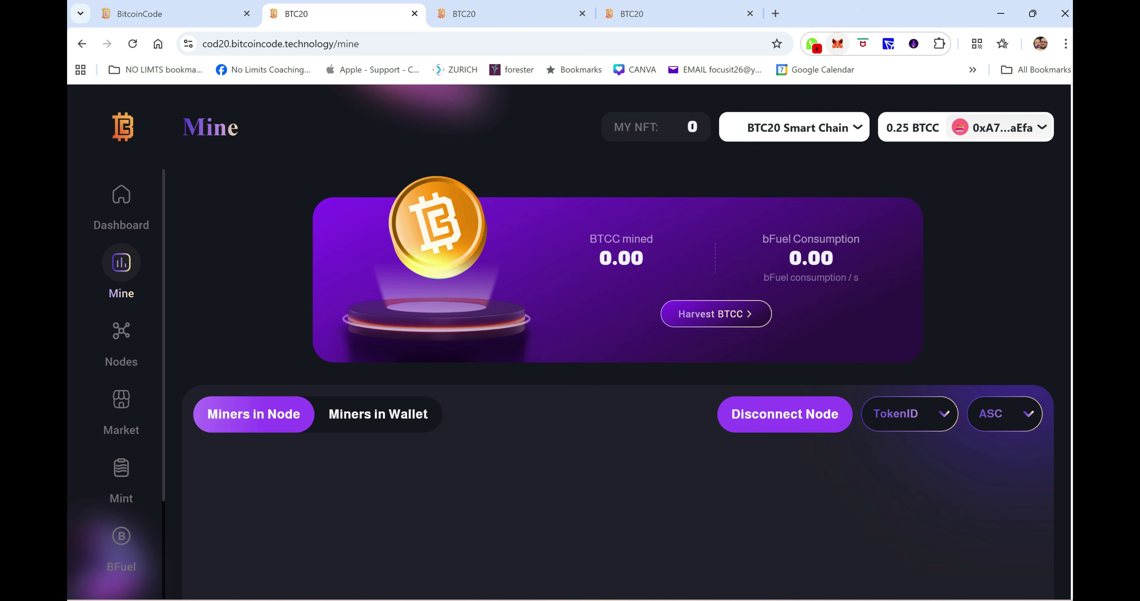
Step: Using the SMALL MINERS 2 account, disconnect the first 20 GT-1X miners, #29722 through #52301, from the node and approve the transaction
click(837, 43)
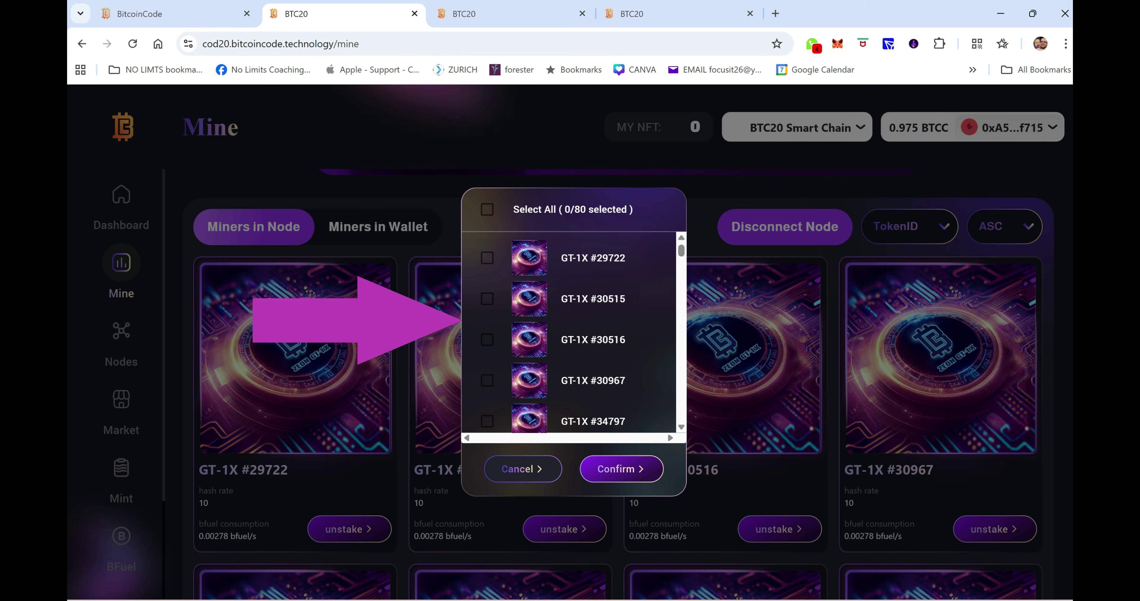
click(486, 258)
click(486, 298)
click(487, 340)
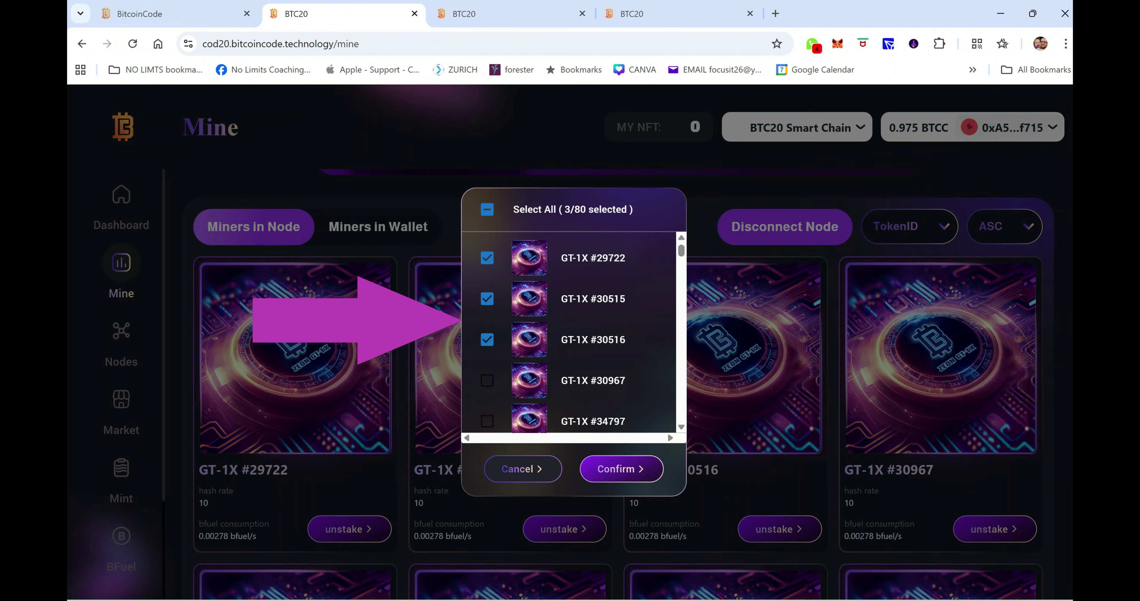
click(487, 380)
scroll(487, 325, down, 1)
scroll(571, 331, down, 2)
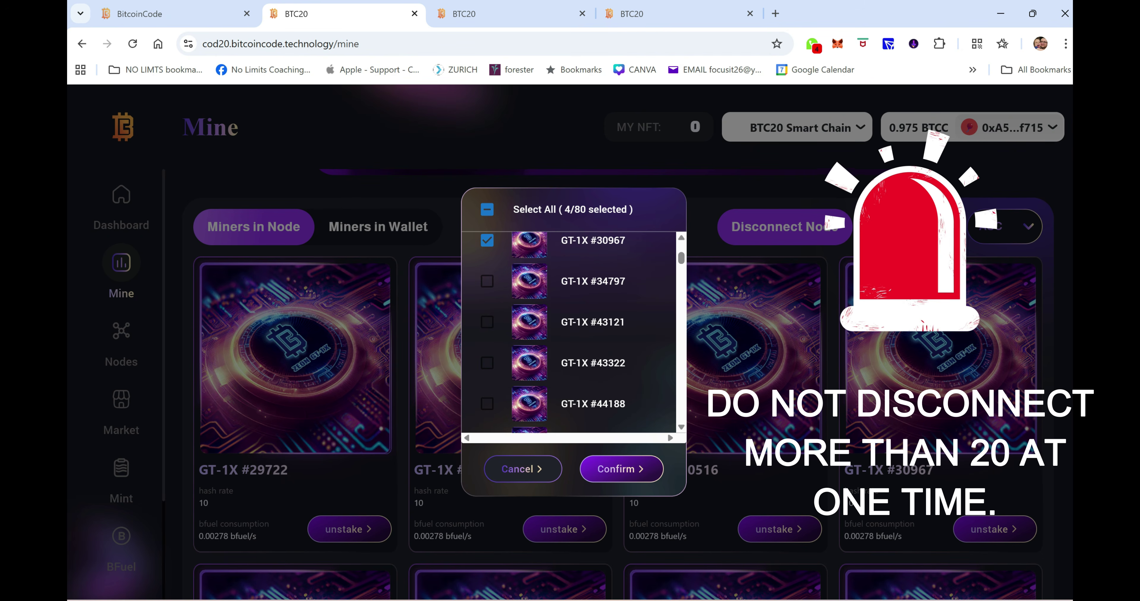
click(487, 281)
click(487, 321)
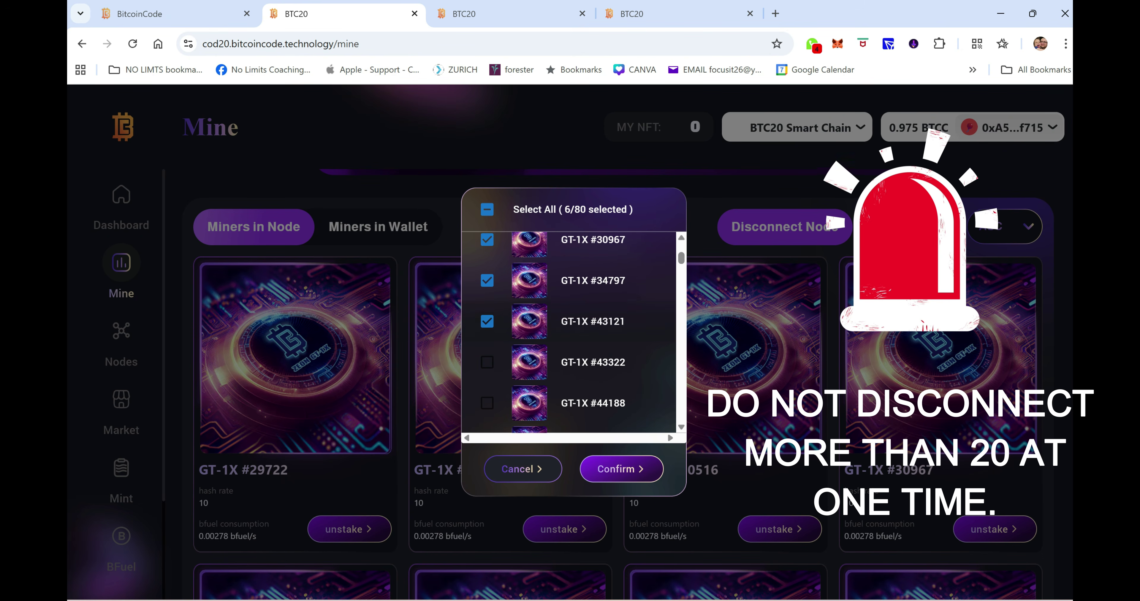
click(487, 362)
click(487, 403)
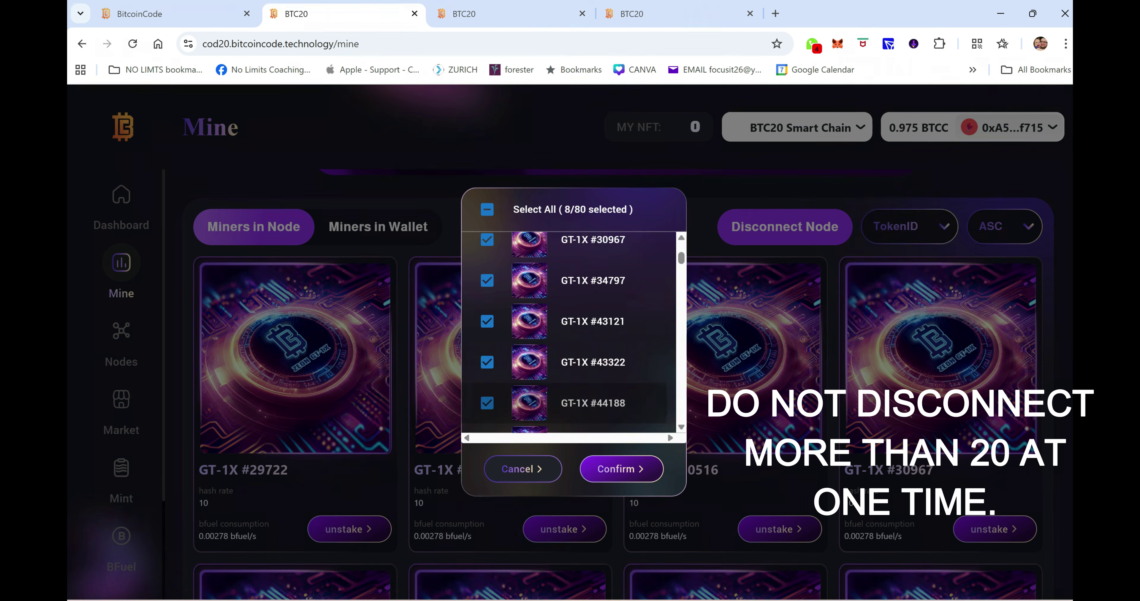
scroll(571, 331, down, 3)
click(487, 310)
click(487, 351)
scroll(571, 332, down, 2)
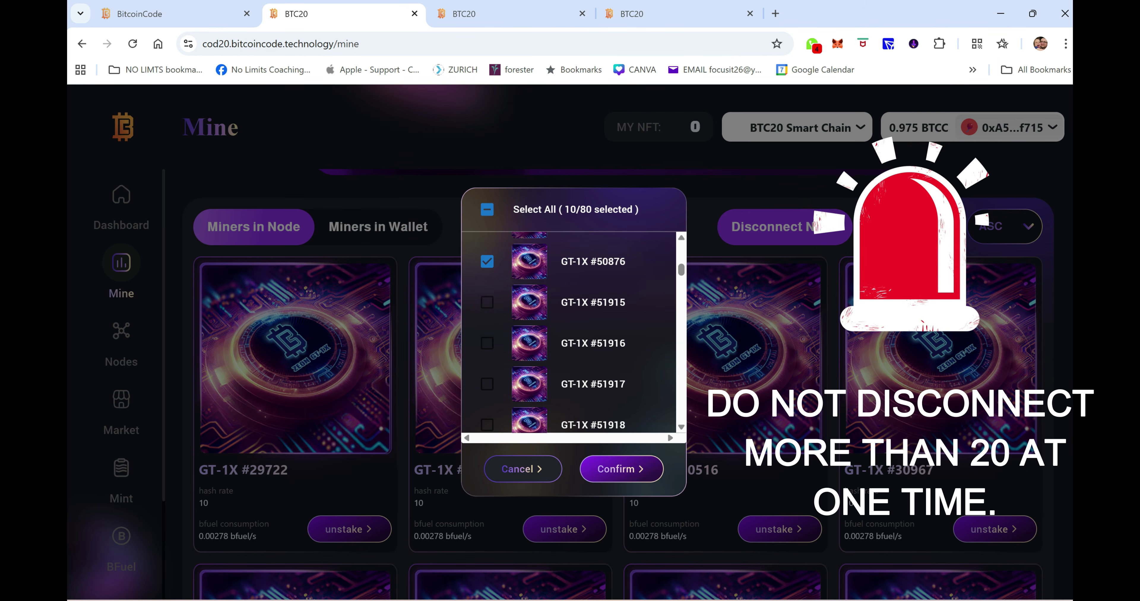
click(487, 302)
click(486, 343)
click(487, 384)
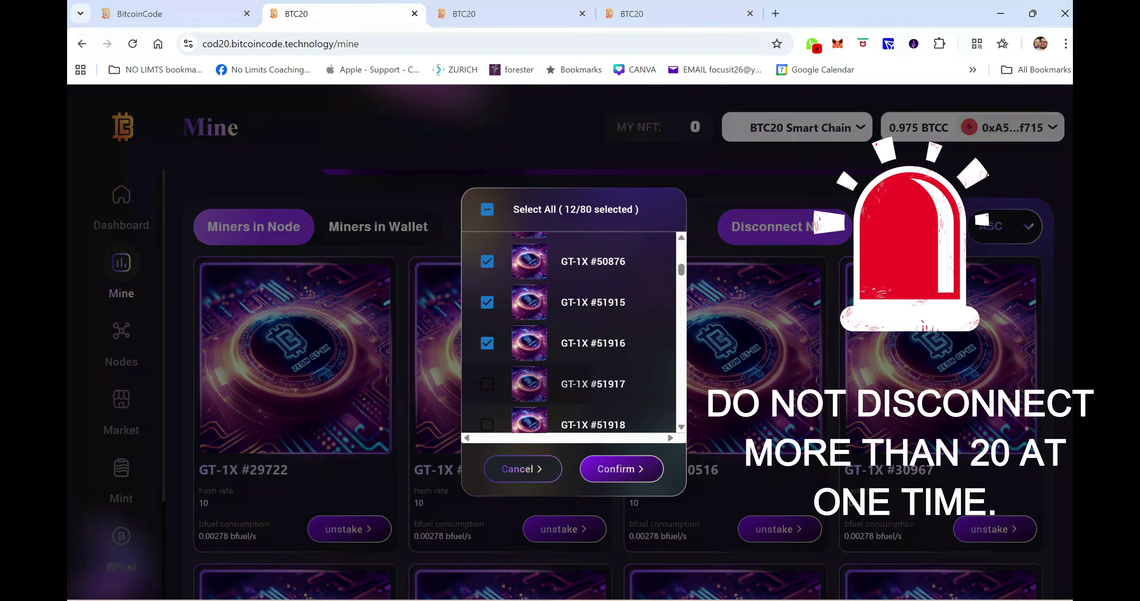
scroll(571, 332, down, 1)
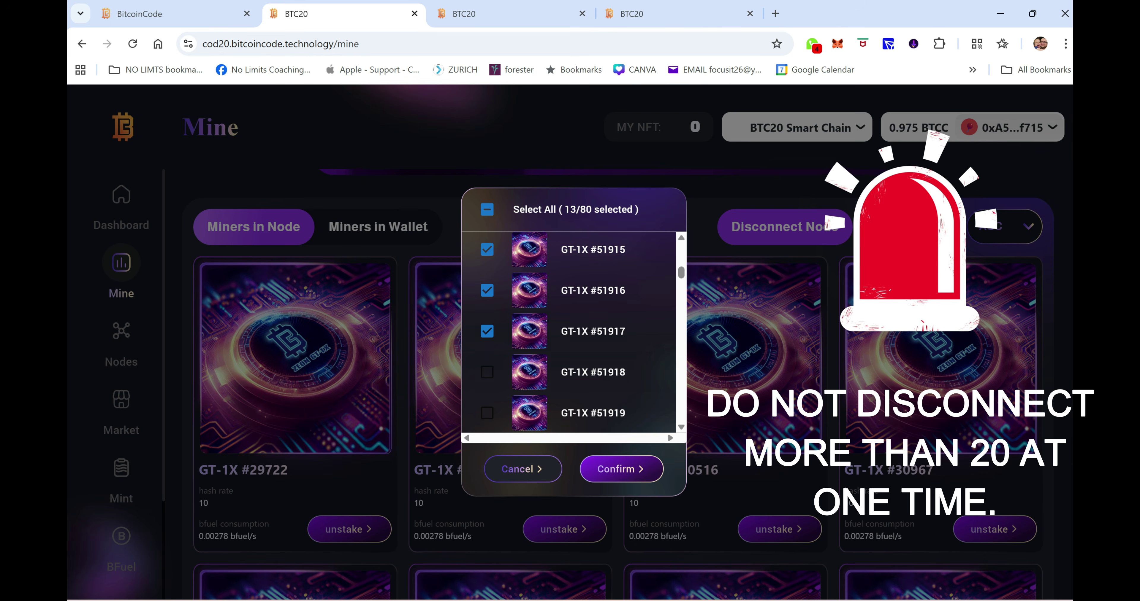
click(487, 372)
click(487, 413)
scroll(571, 332, down, 1)
click(487, 393)
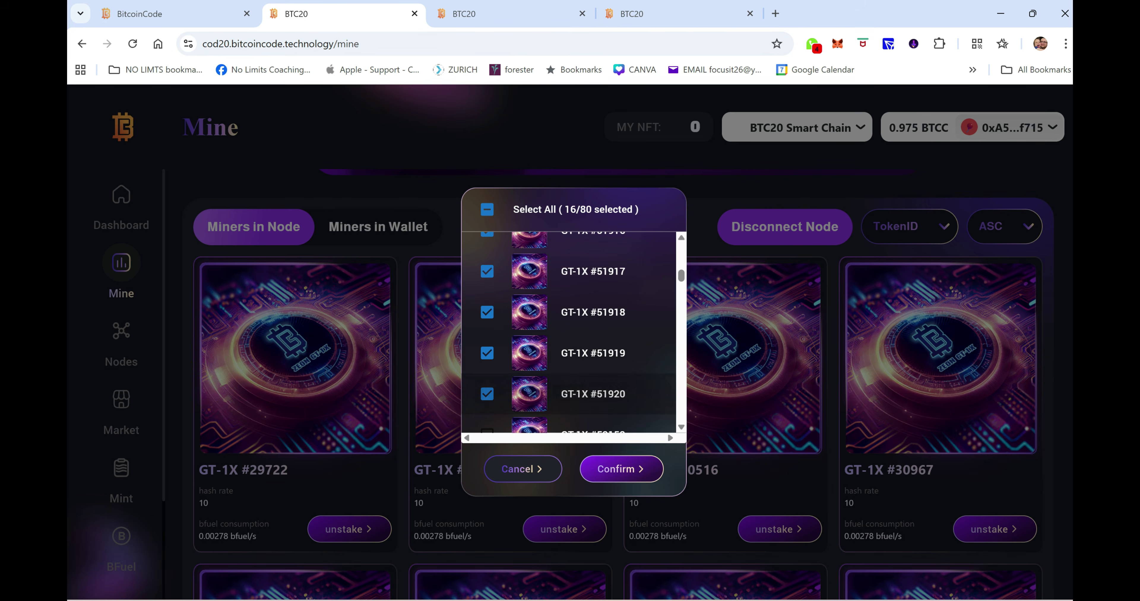
scroll(571, 331, down, 2)
click(487, 345)
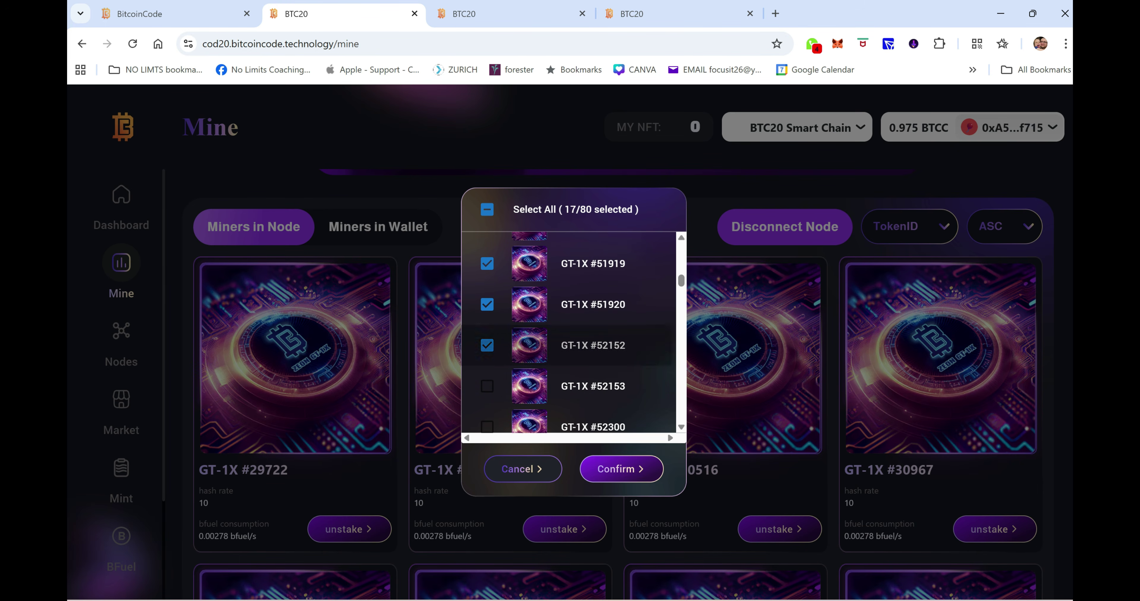
click(486, 386)
scroll(570, 331, down, 2)
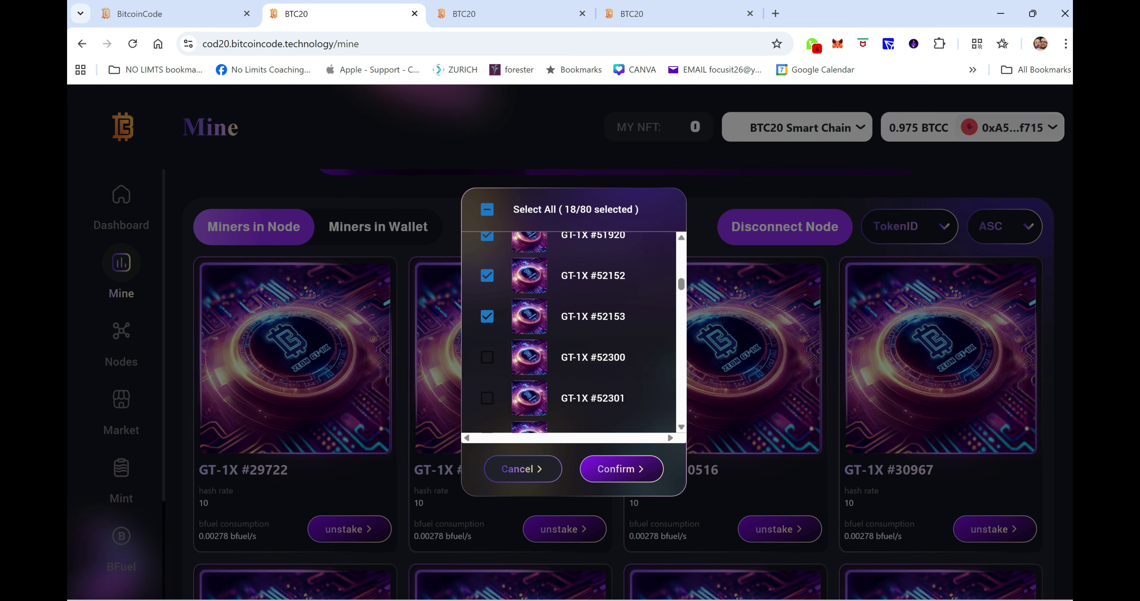
click(487, 358)
click(486, 398)
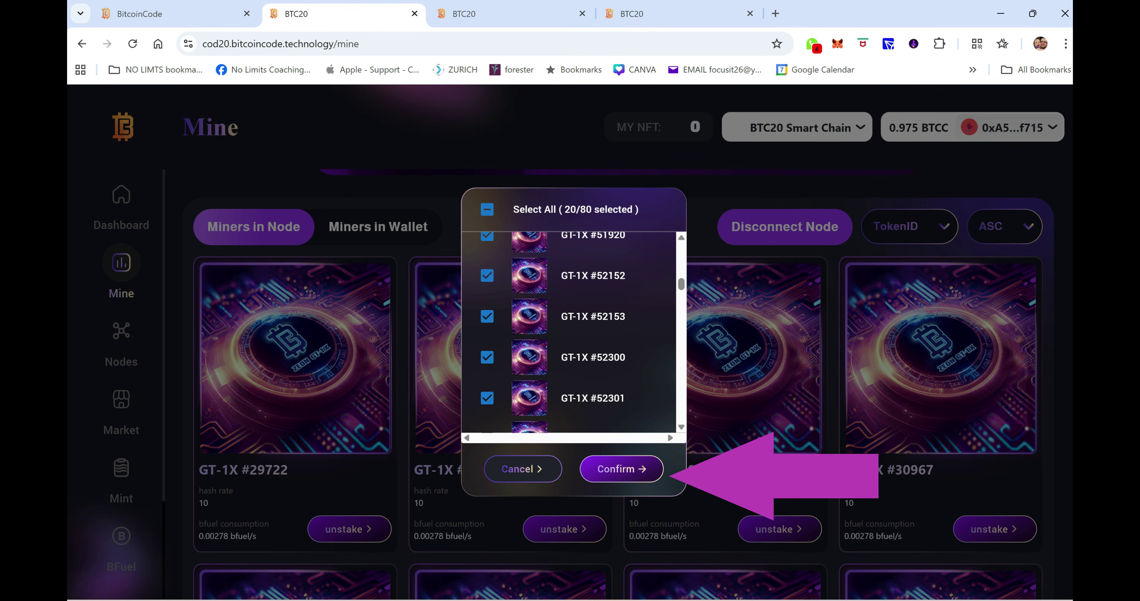
click(621, 469)
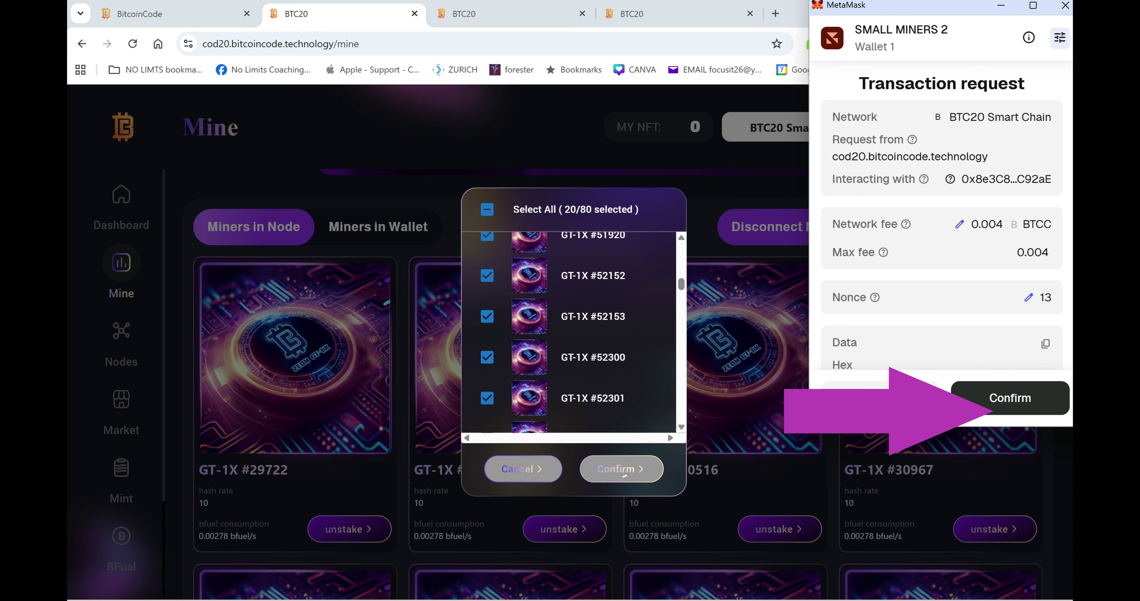
click(1010, 398)
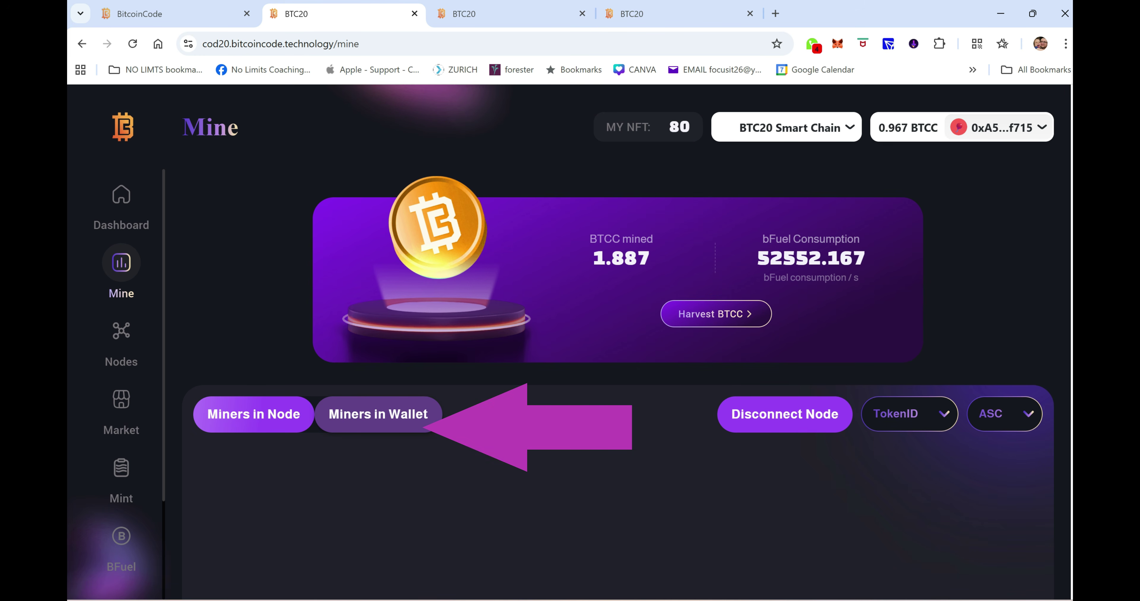
Step: Display the Miners in Wallet list to check the disconnected GT-1X miners
click(378, 415)
scroll(378, 415, down, 4)
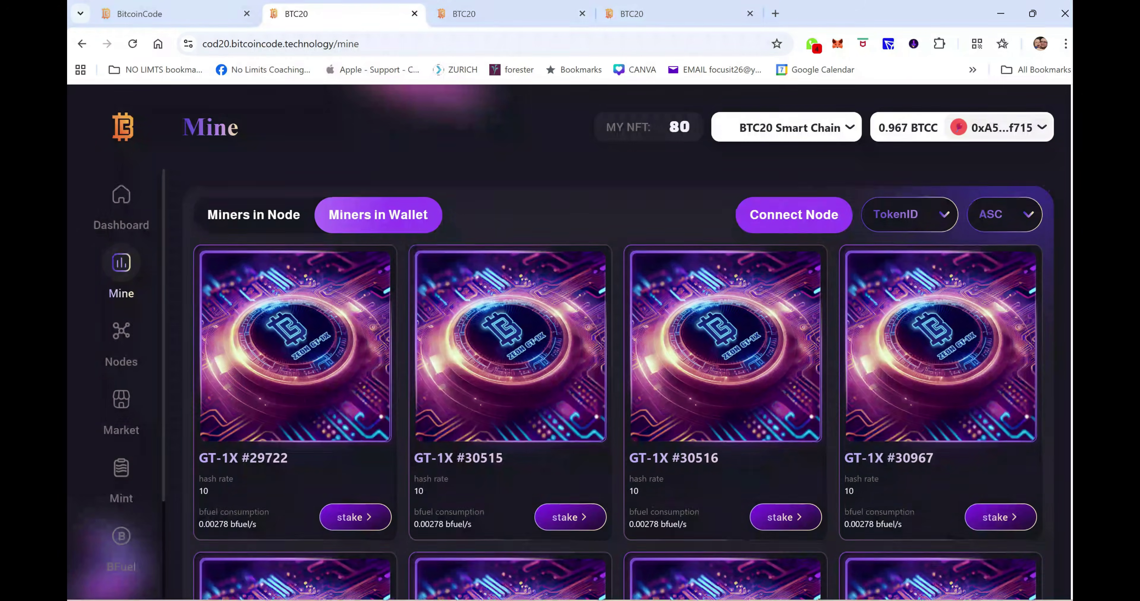
Step: On the BTCC Miners Express Transfer page, connect the SMALL MINERS 2 account, reload, and have all 80 ZEON GT1X NFTs selected
scroll(623, 391, down, 1)
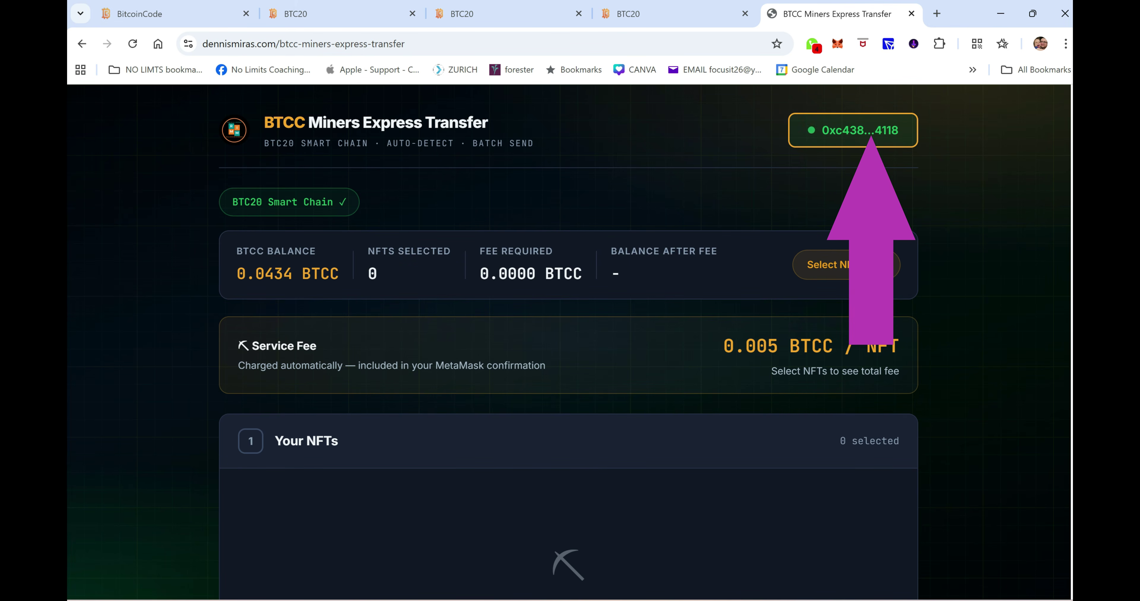
scroll(569, 310, down, 1)
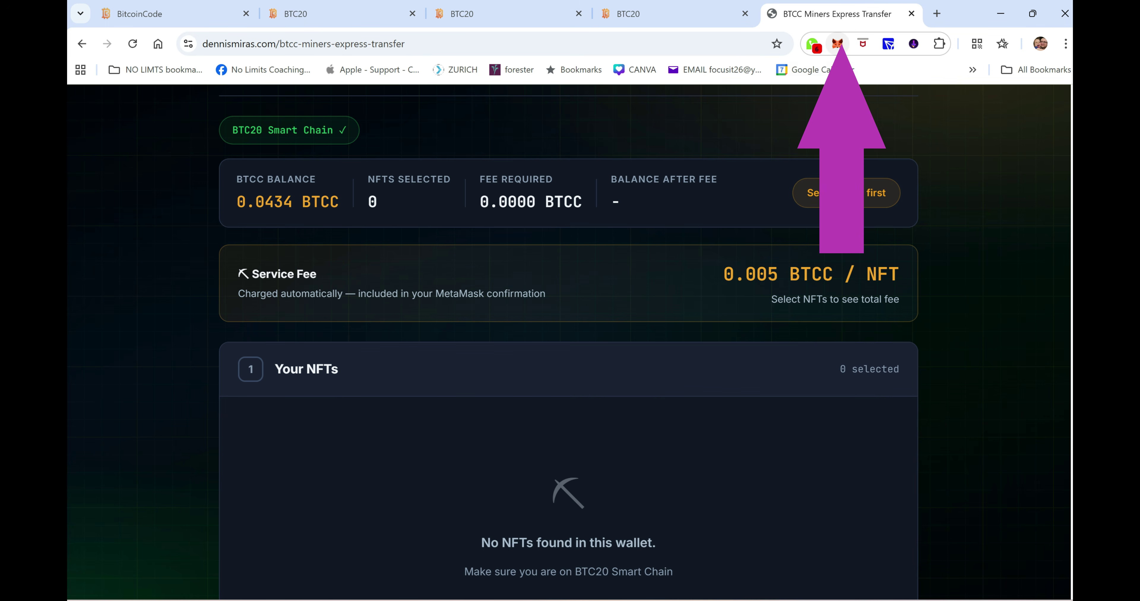
click(837, 43)
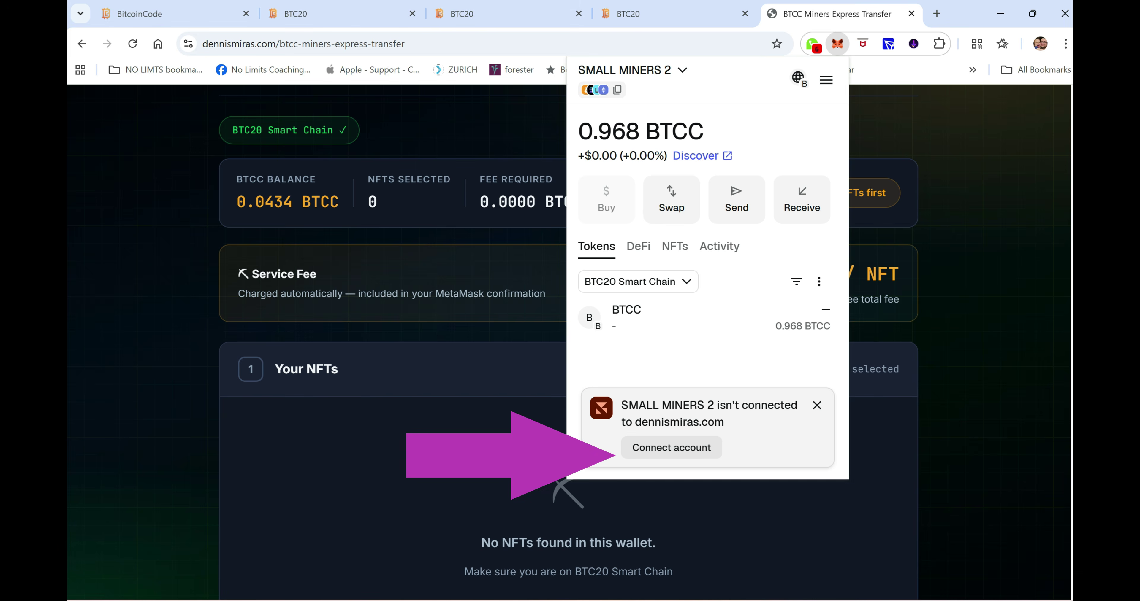
key(Escape)
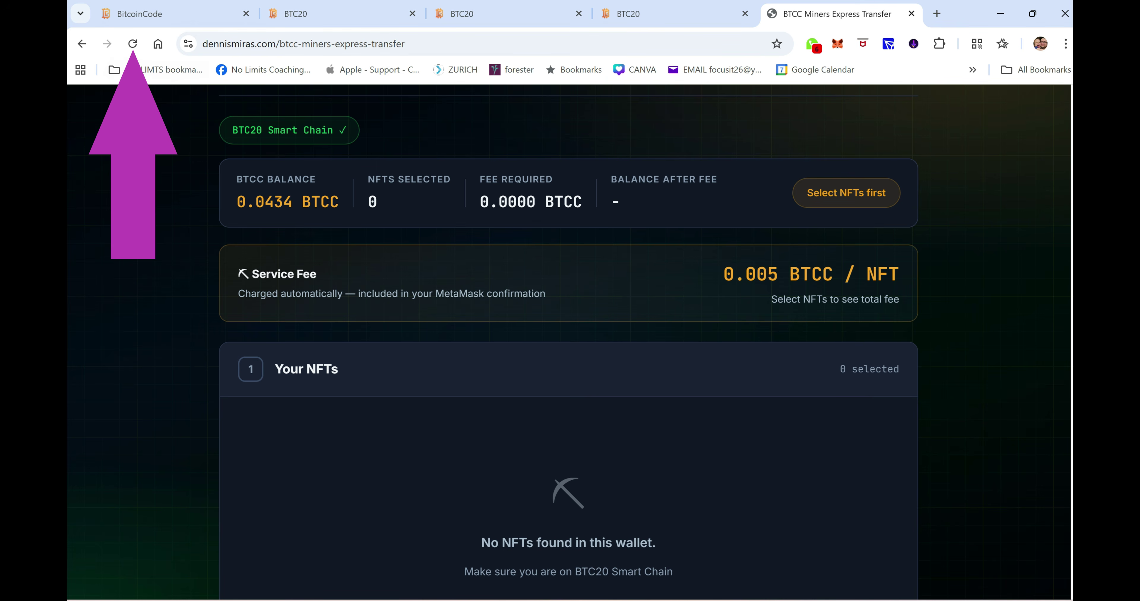
key(F5)
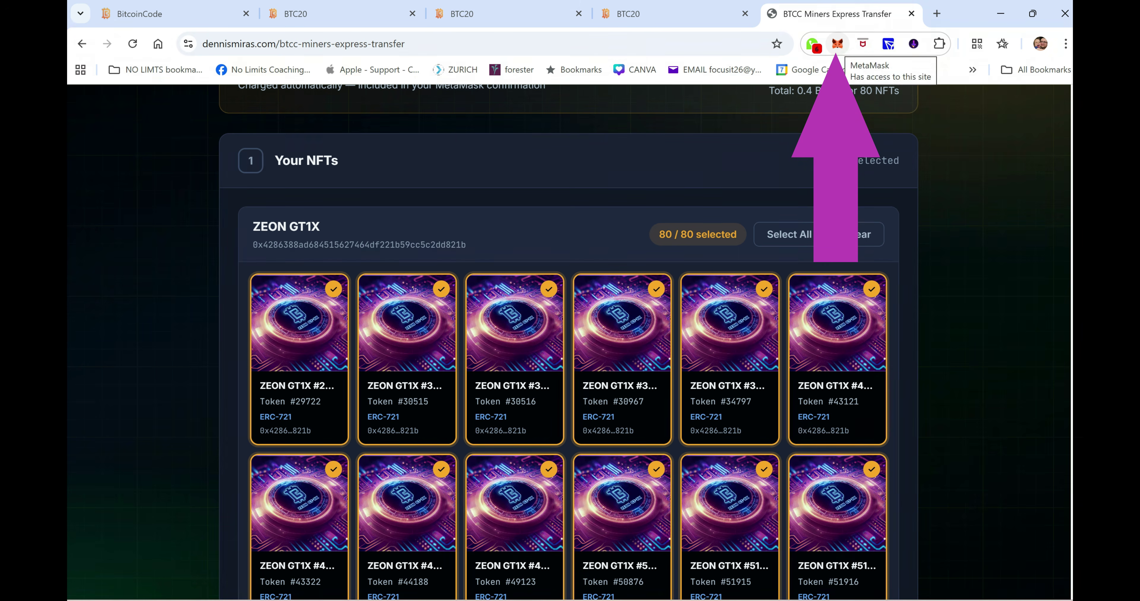
Step: Copy the Ethereum address of the small miners3 account from MetaMask and close the wallet
click(836, 44)
click(682, 69)
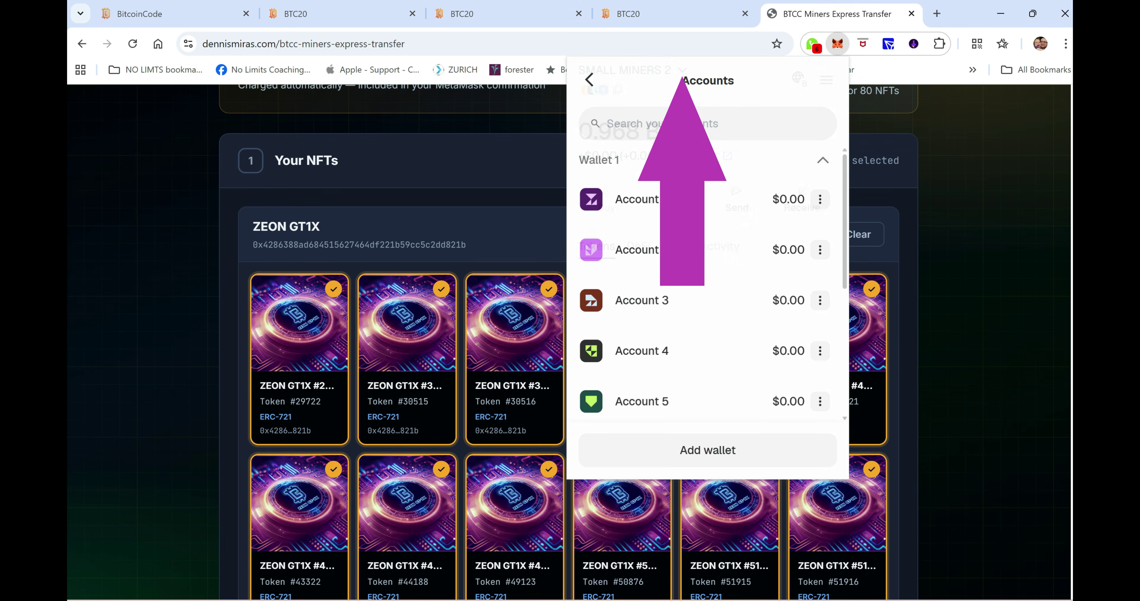
scroll(707, 310, down, 20)
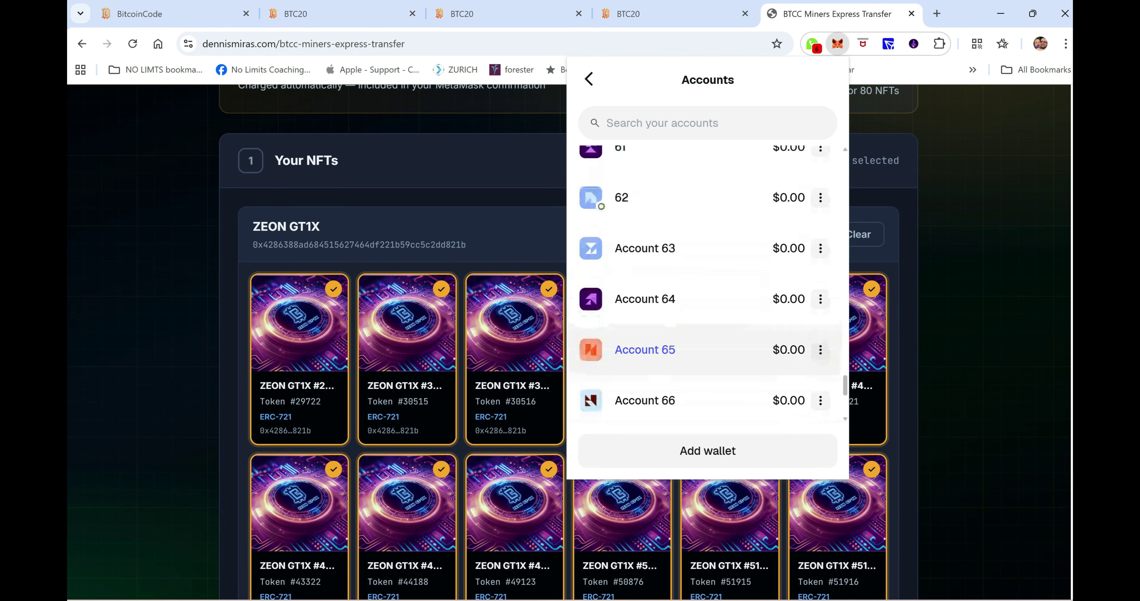
scroll(707, 309, down, 10)
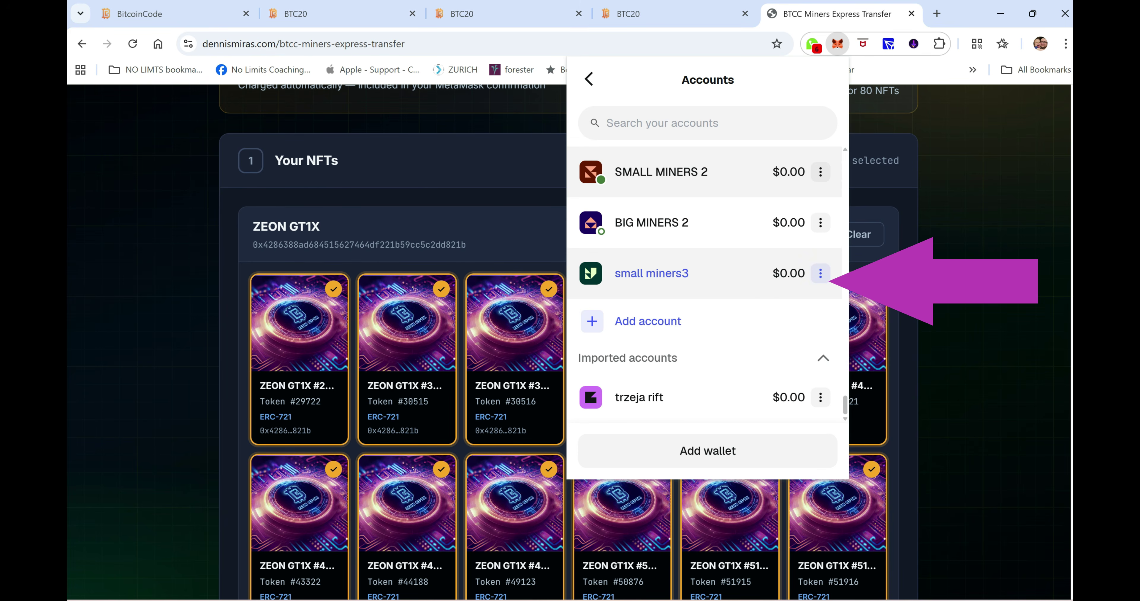
click(819, 273)
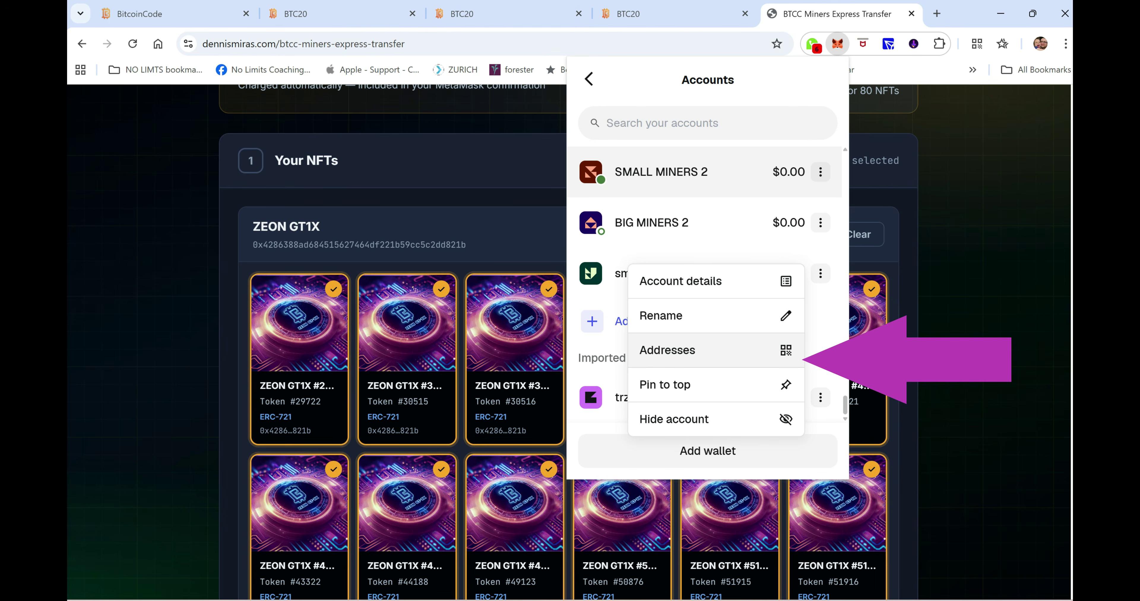
click(667, 349)
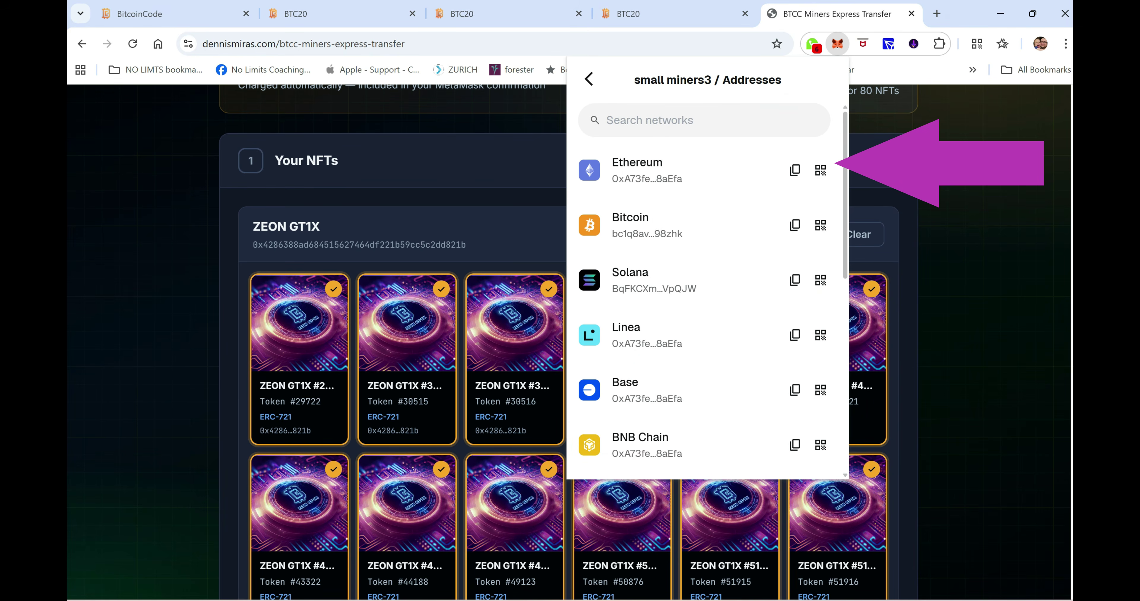
click(794, 169)
key(Escape)
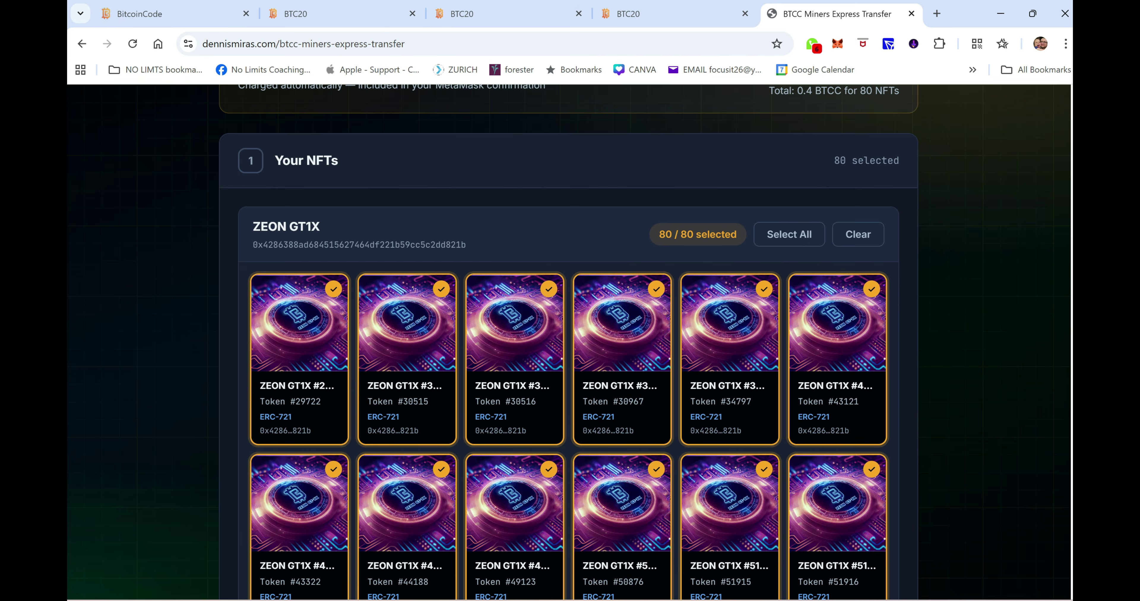
Step: Check the selected ZEON GT1X NFTs and the fee, and paste the copied small miners3 address as the transfer destination
scroll(569, 343, up, 3)
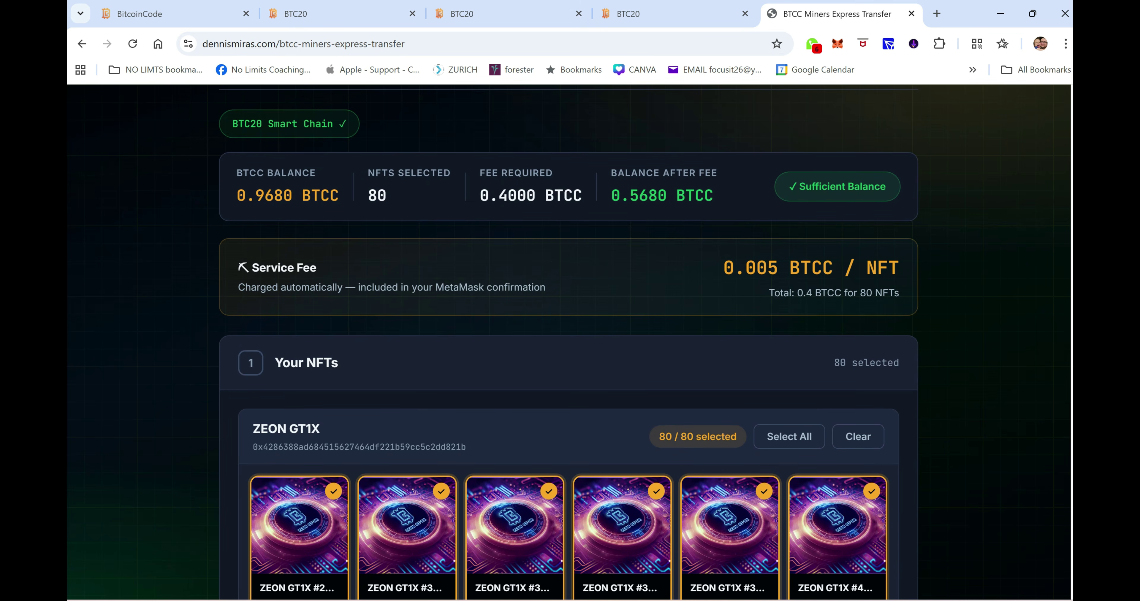
scroll(568, 342, down, 15)
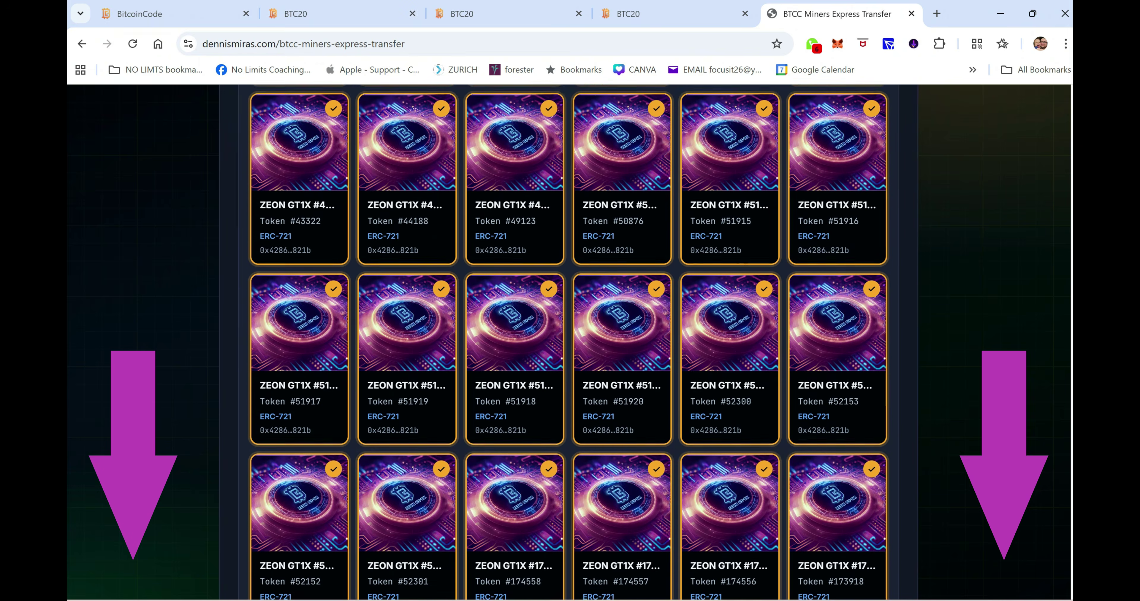
scroll(569, 342, down, 10)
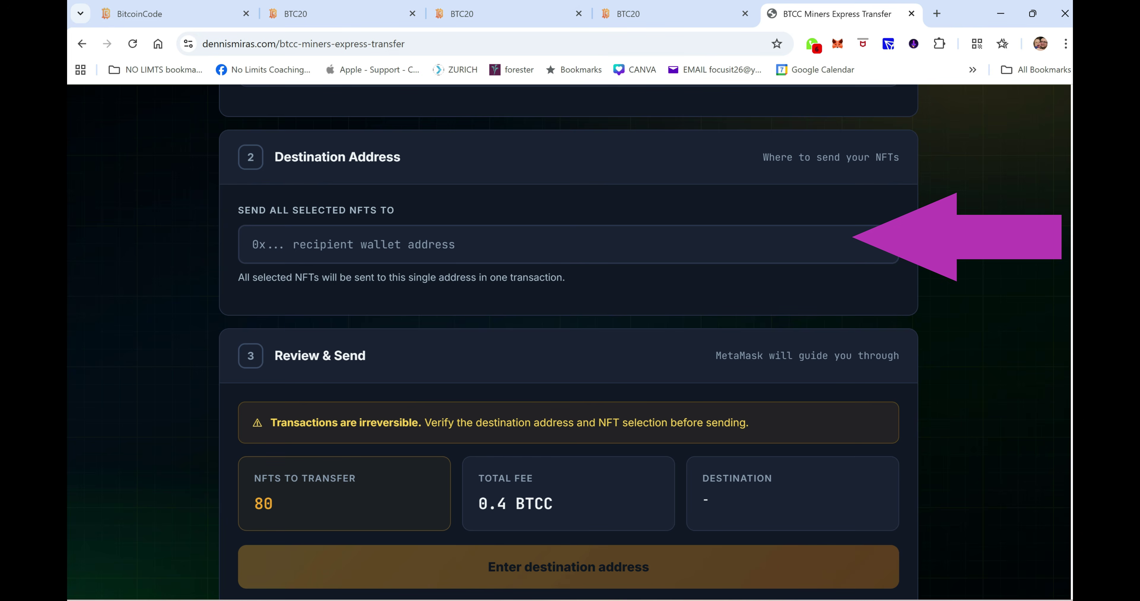
right_click(288, 244)
click(311, 416)
scroll(568, 343, down, 2)
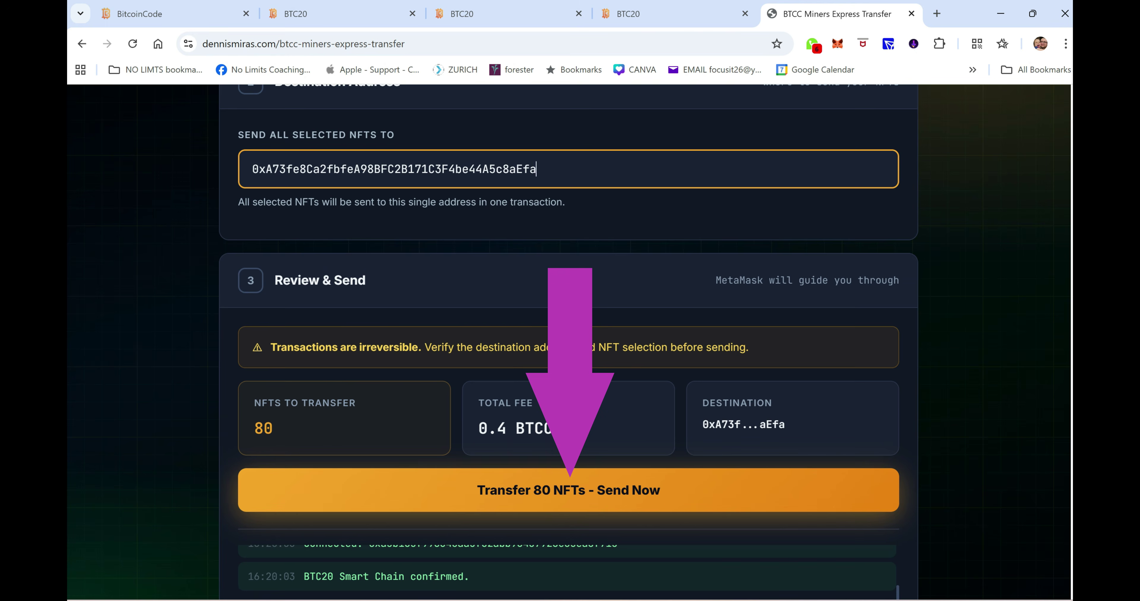
Step: Send the 80 selected NFTs, confirming the transfer, the NFT withdrawal permission and the 0.4 BTCC transaction from SMALL MINERS 2
key(Return)
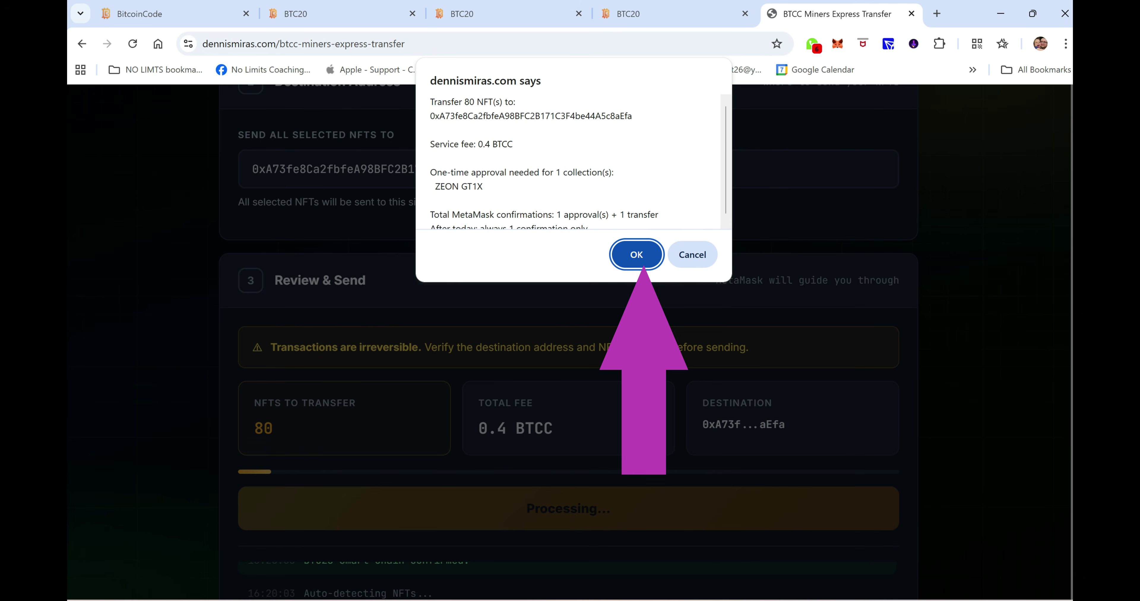
key(Return)
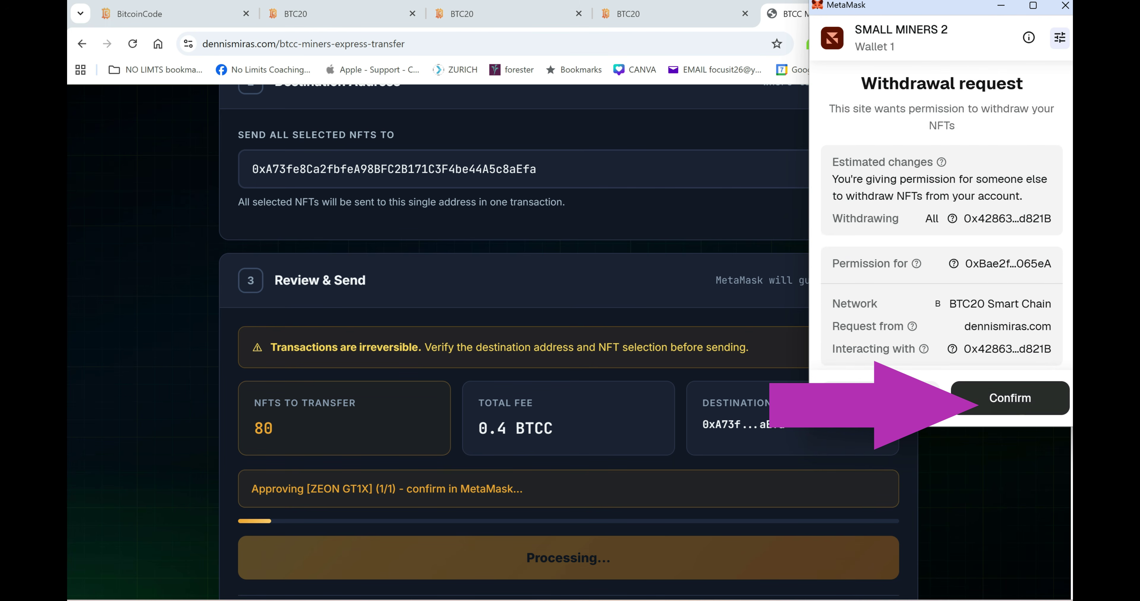
key(Return)
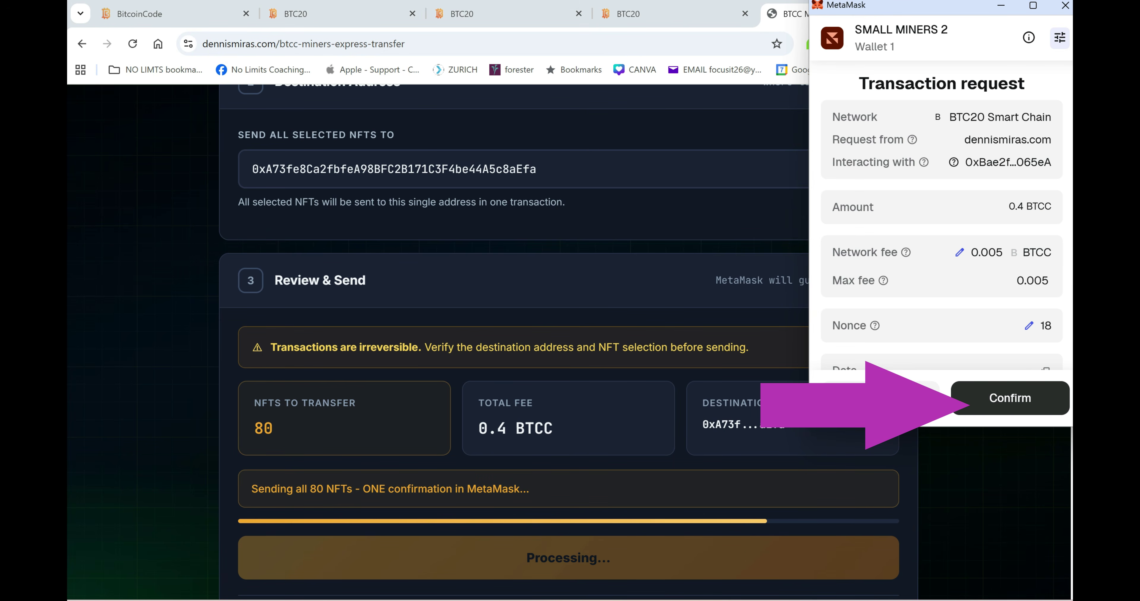
key(Return)
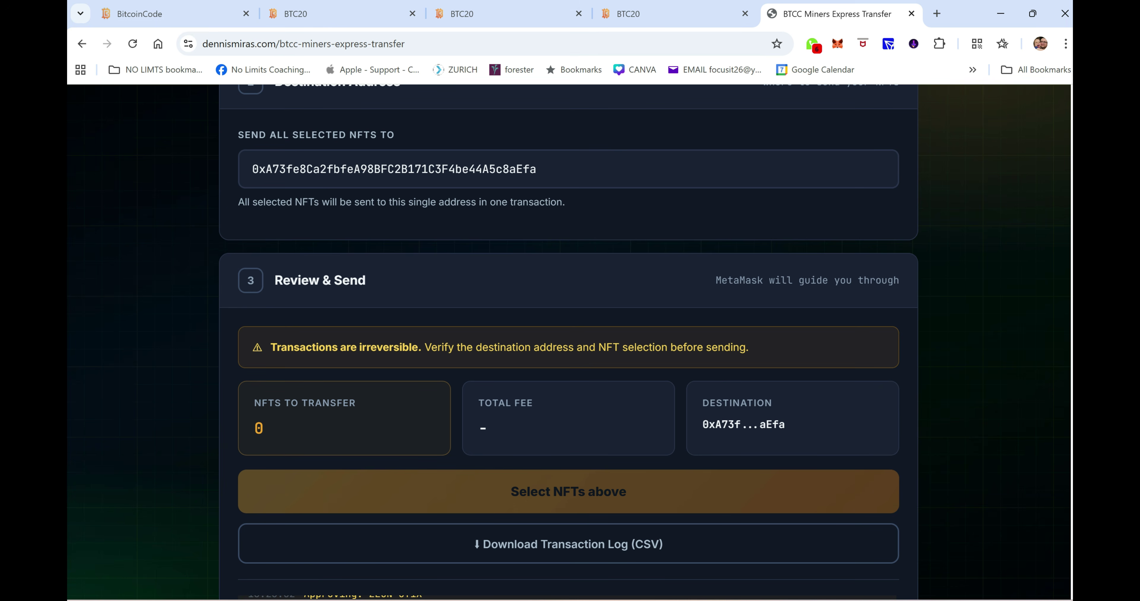
scroll(569, 340, down, 2)
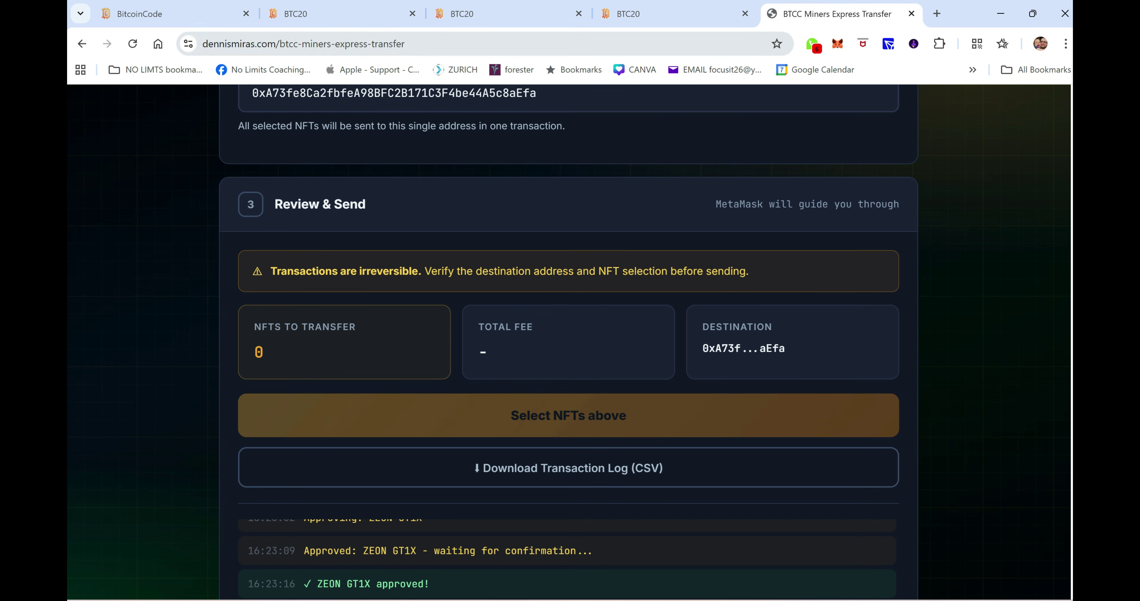
Step: Return to the BTC20 Mine page and check the Miners in Wallet list of SMALL MINERS 2
key(ctrl+shift+Tab)
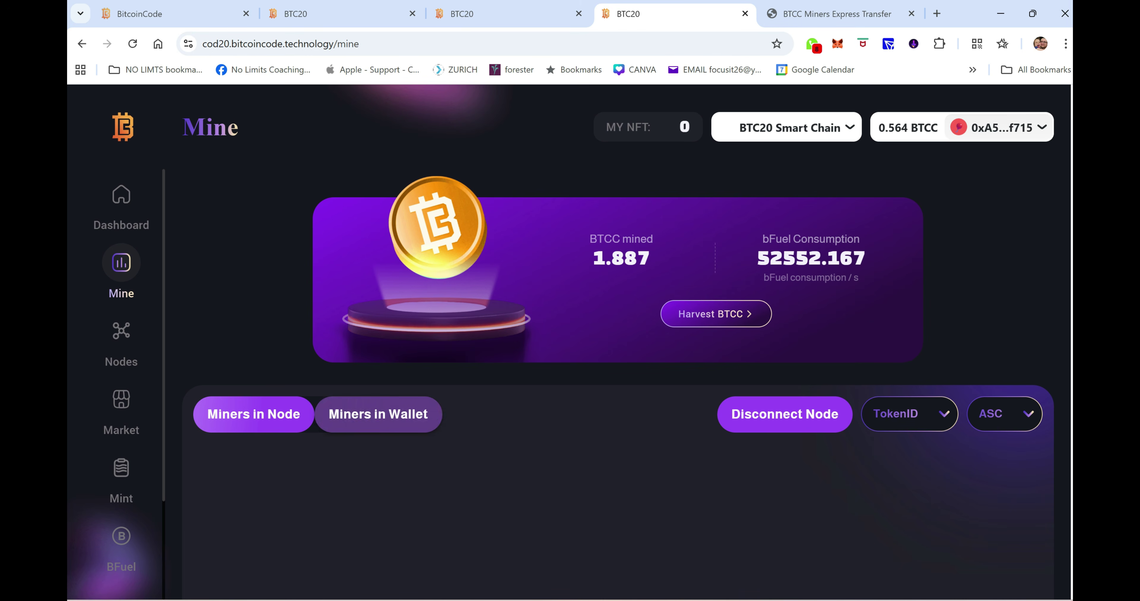
click(378, 414)
scroll(618, 384, down, 1)
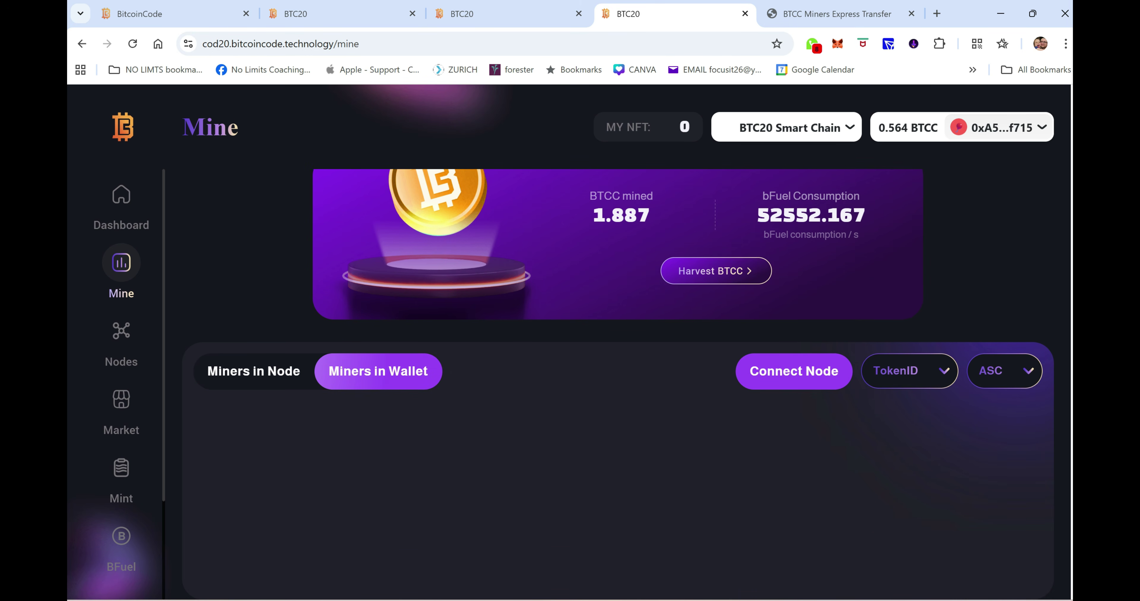
scroll(617, 385, up, 1)
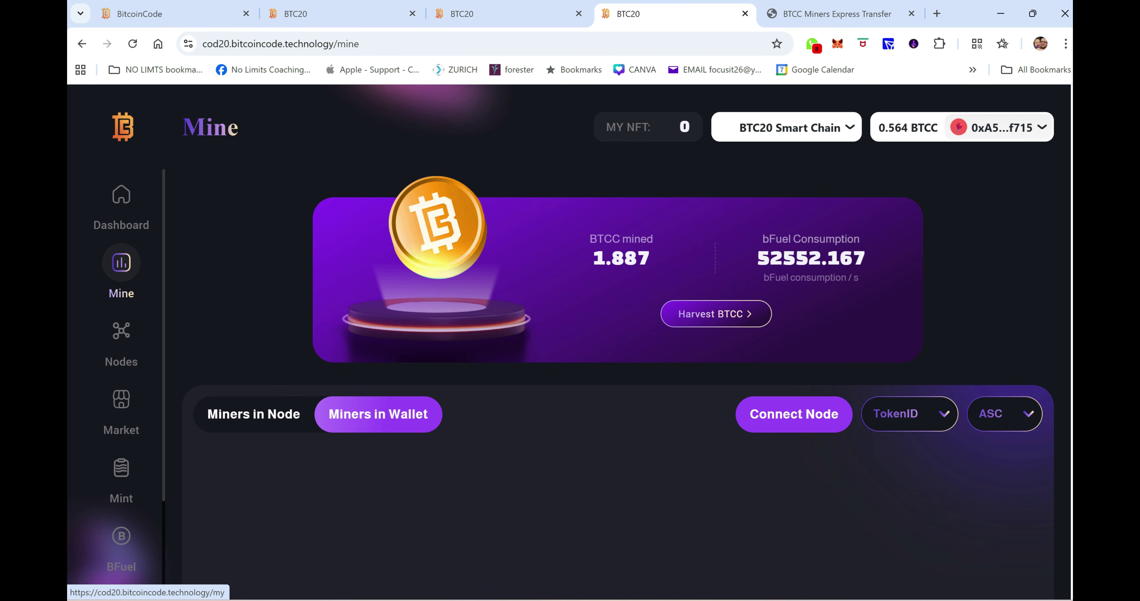
Step: Switch the active MetaMask account to small miners3 and look through its GT-1X miners in the wallet
click(837, 43)
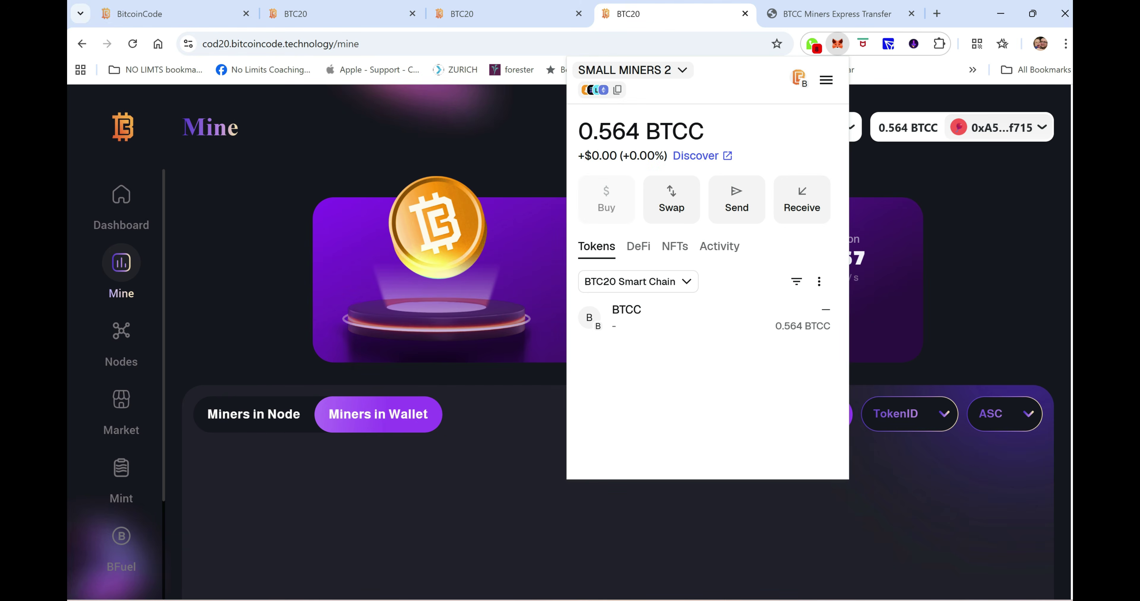
click(628, 65)
scroll(707, 288, down, 10)
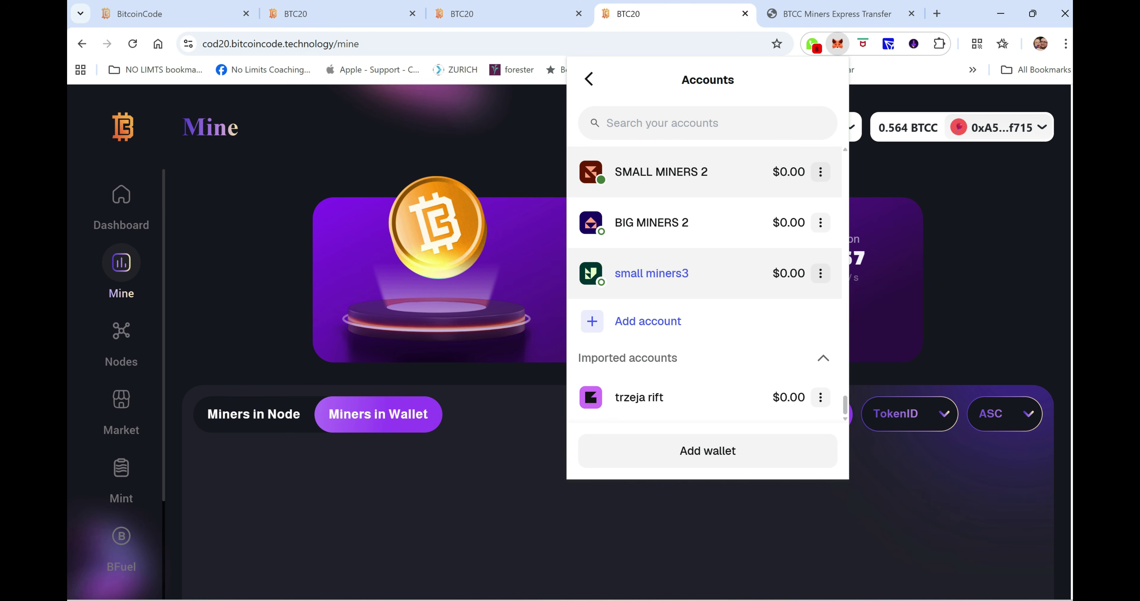
click(664, 273)
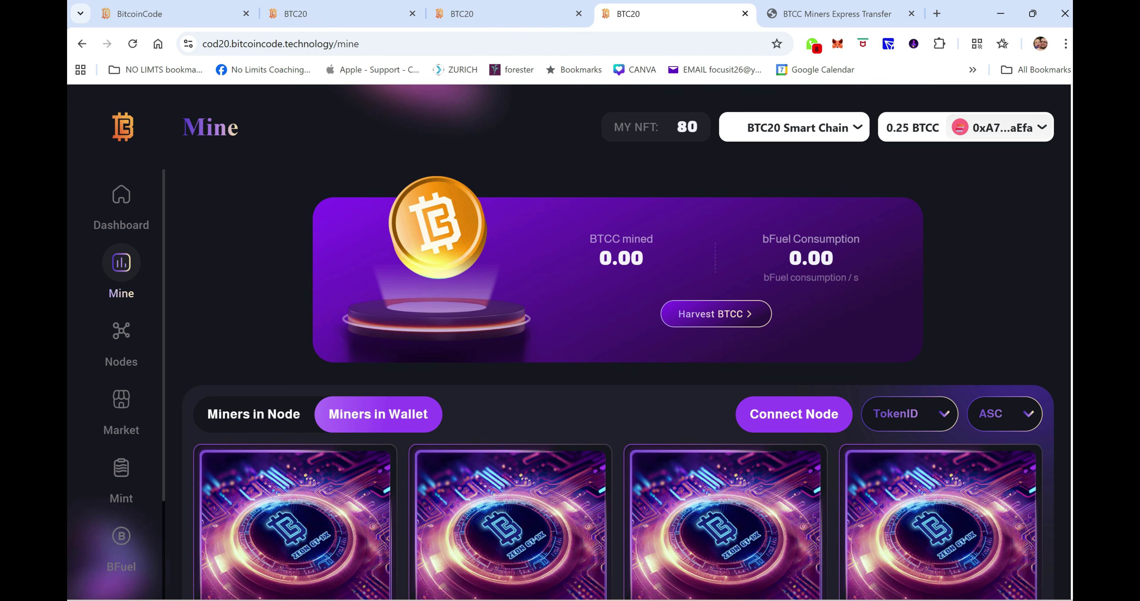
scroll(619, 385, down, 2)
scroll(619, 385, up, 2)
scroll(618, 384, down, 15)
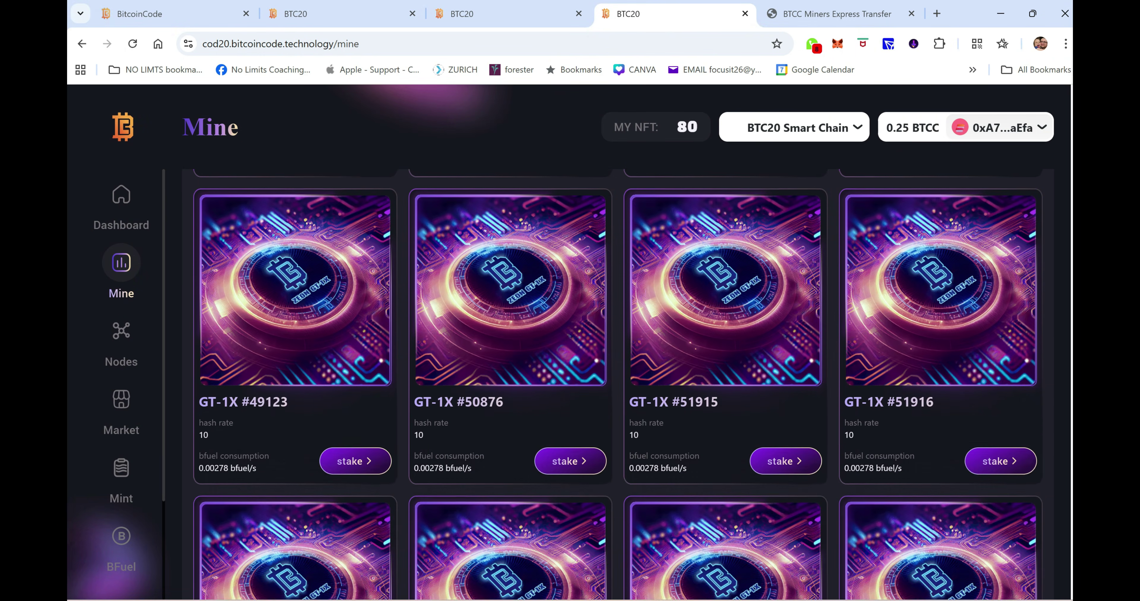
Step: Connect the first 20 GT-1X miners of small miners3, #29722 through #52301, to the node
scroll(618, 385, up, 15)
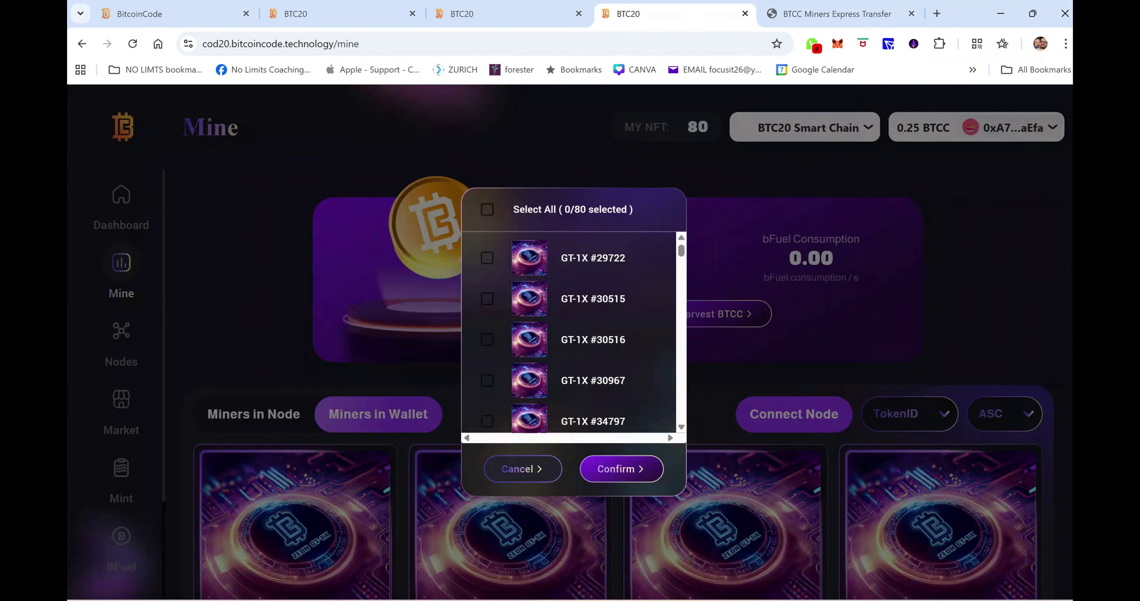
click(486, 257)
click(486, 299)
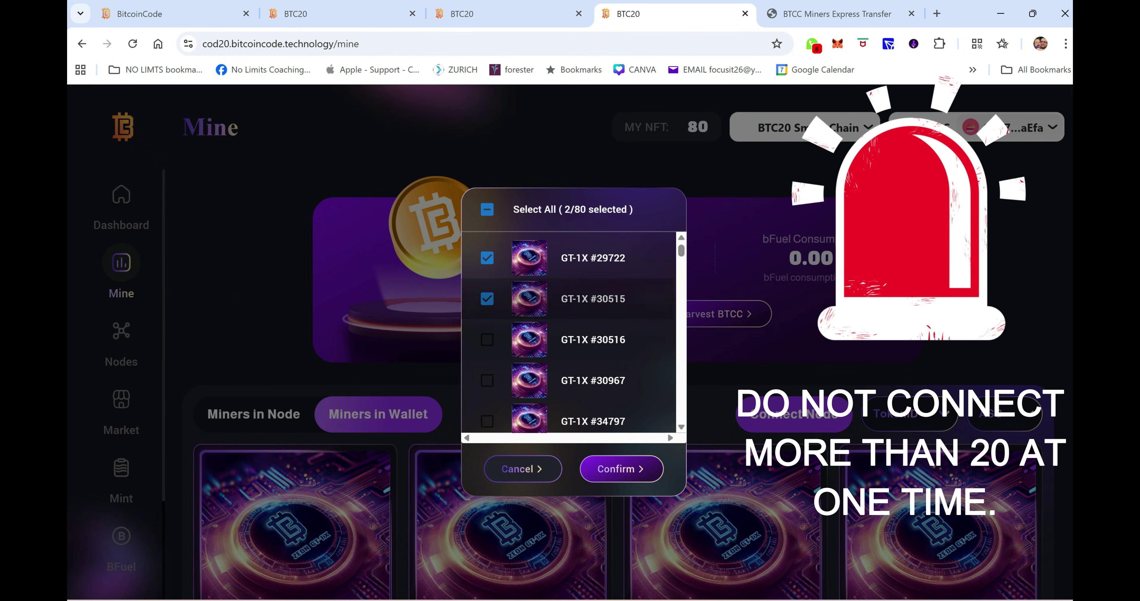
click(487, 340)
click(487, 381)
scroll(487, 381, down, 3)
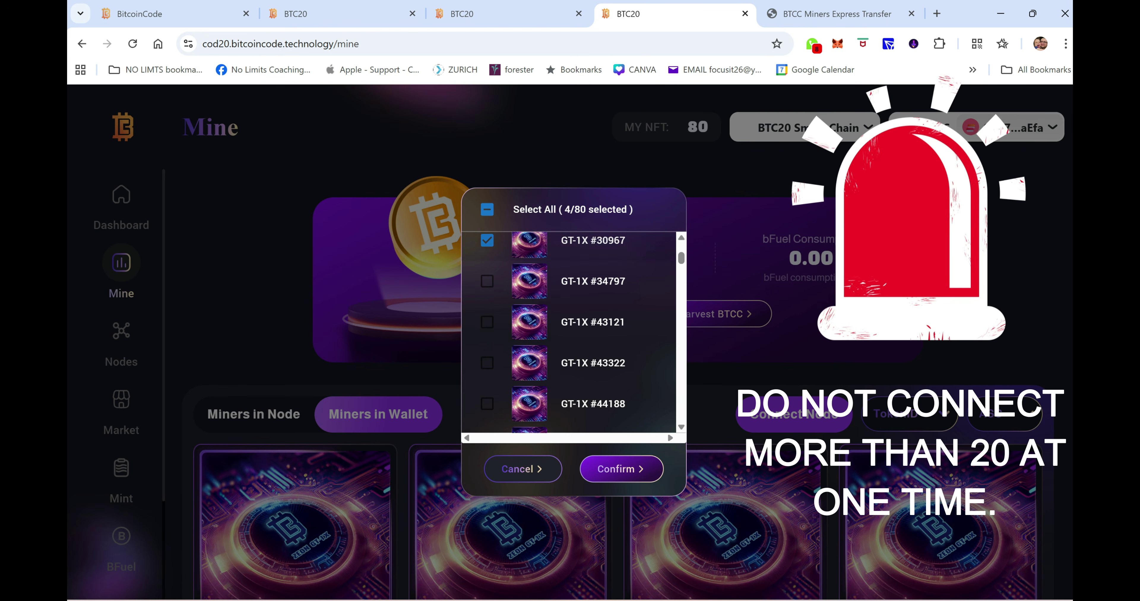
click(487, 281)
click(487, 322)
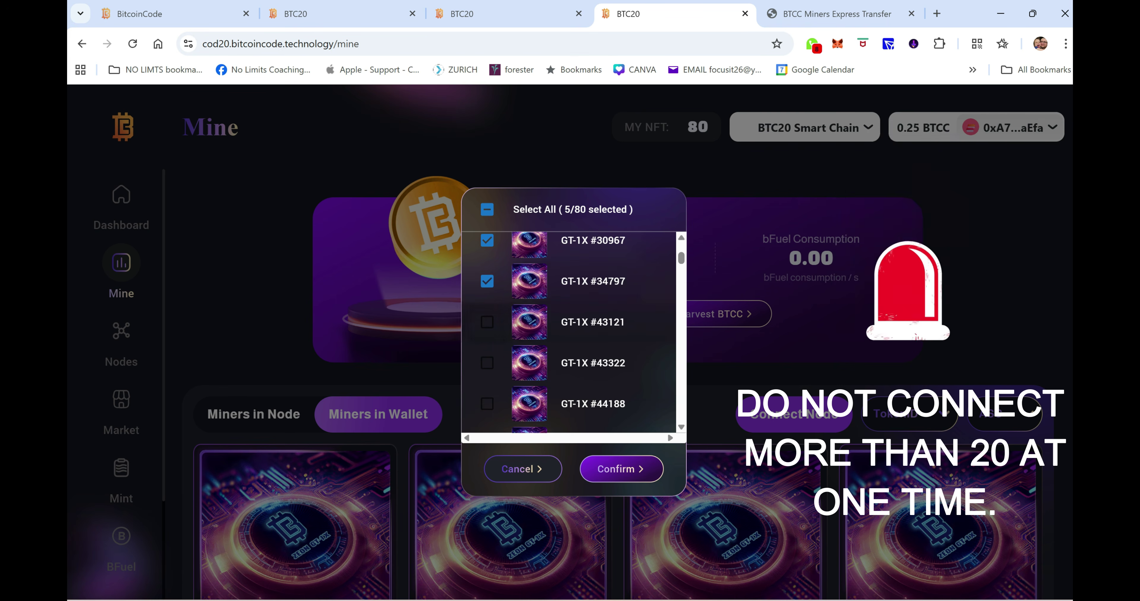
click(487, 363)
scroll(486, 363, down, 2)
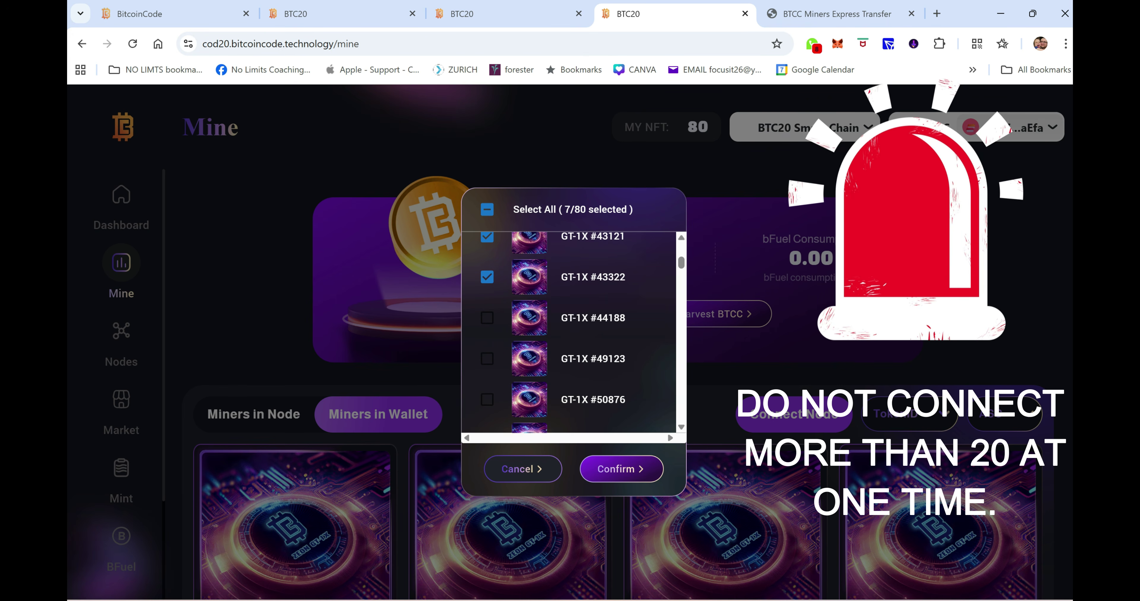
click(487, 317)
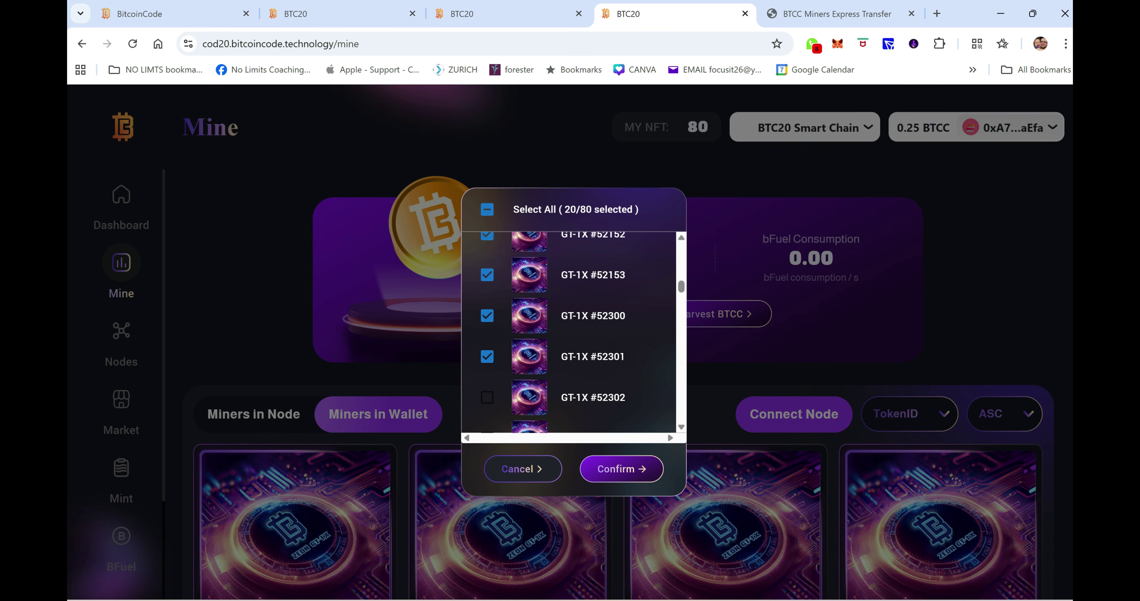
click(617, 468)
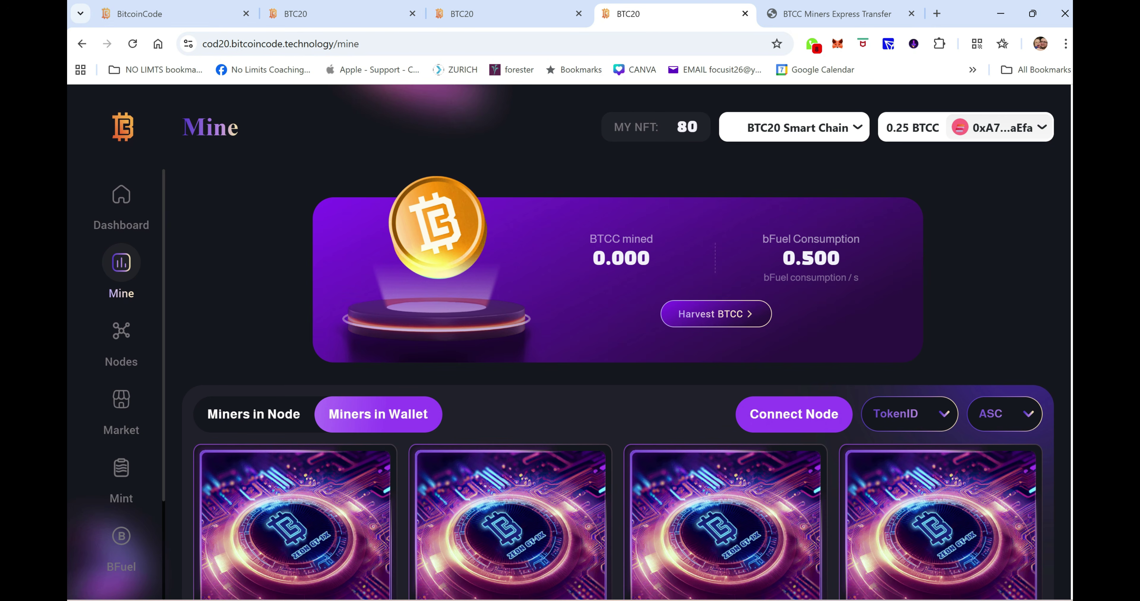
scroll(618, 386, down, 1)
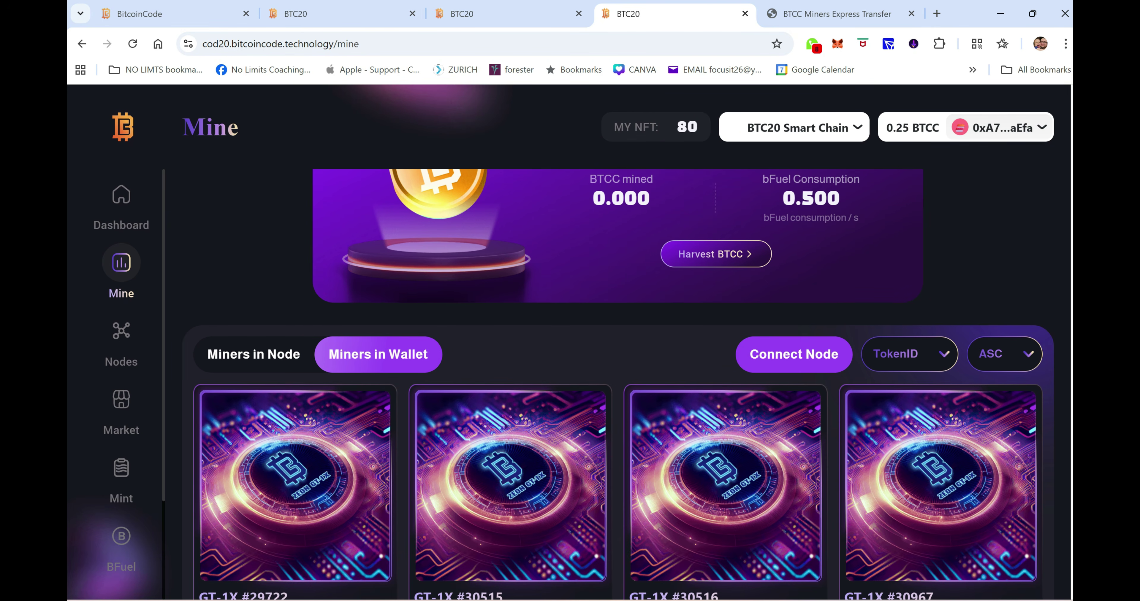